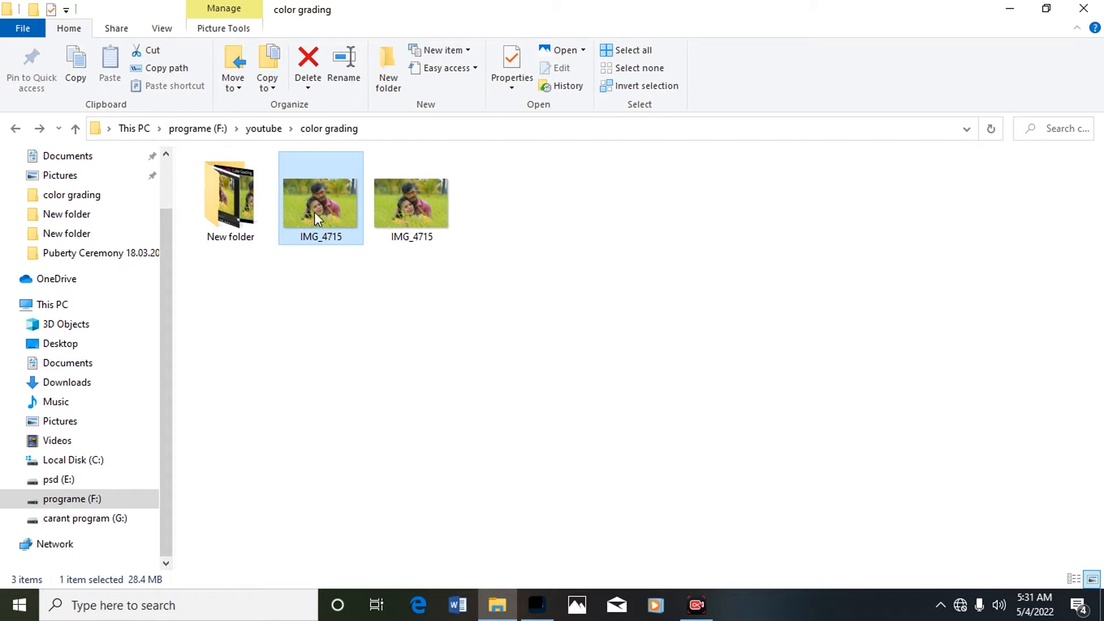
- Open the raw photo IMG_4715 from the color grading folder in Photoshop's Camera Raw and bring the Basic adjustments into view
mouse_move(315, 212)
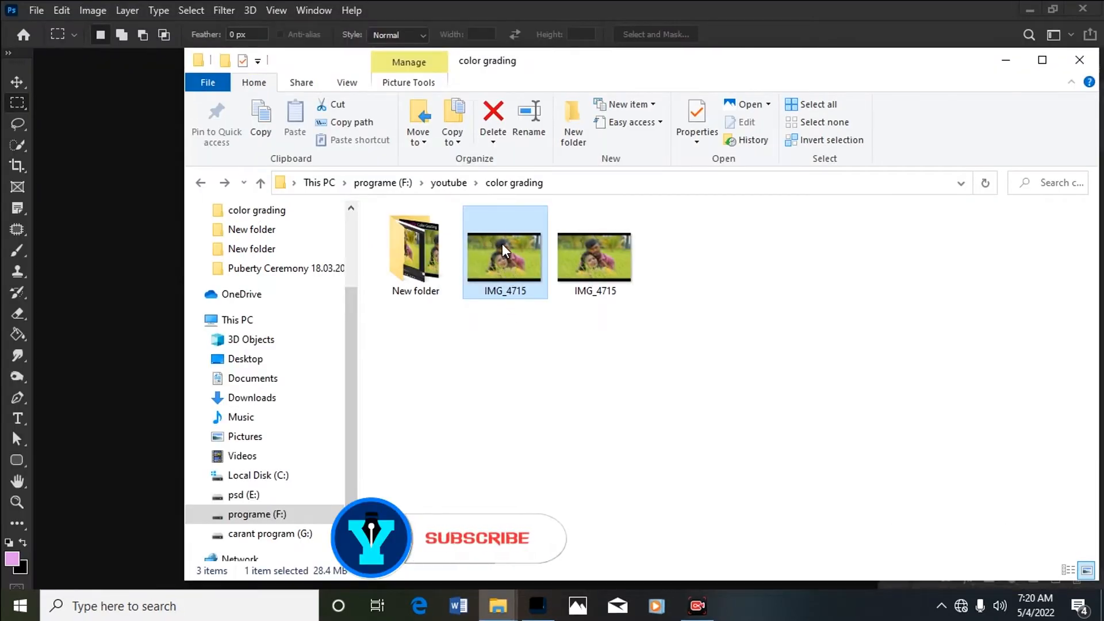
left_click_drag(504, 264, 136, 414)
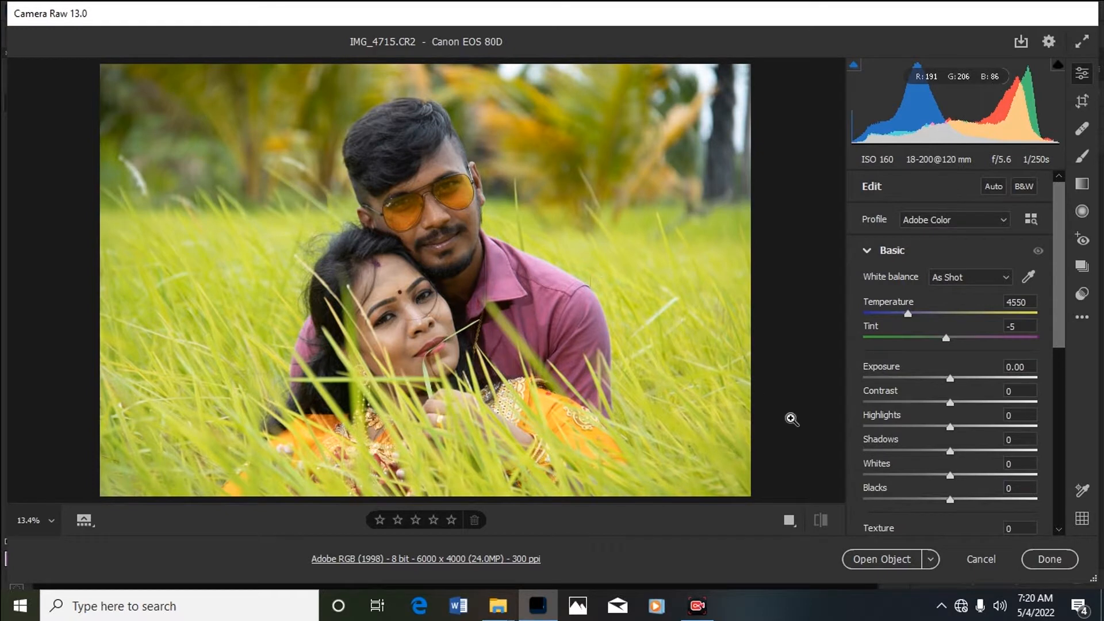
scroll(906, 320, "down", 2)
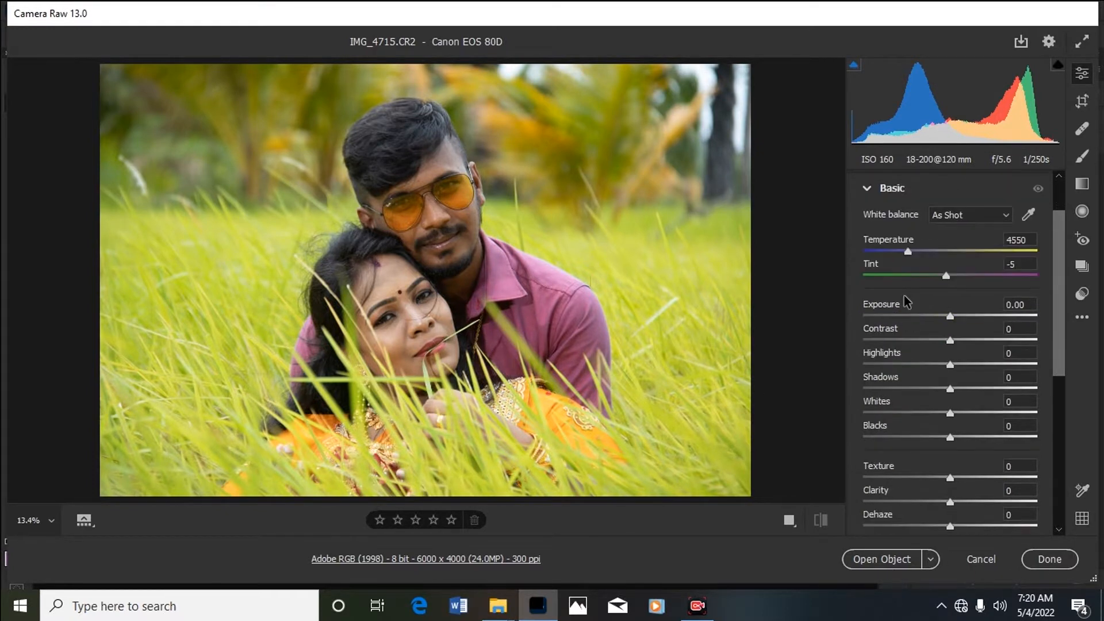
left_click(868, 189)
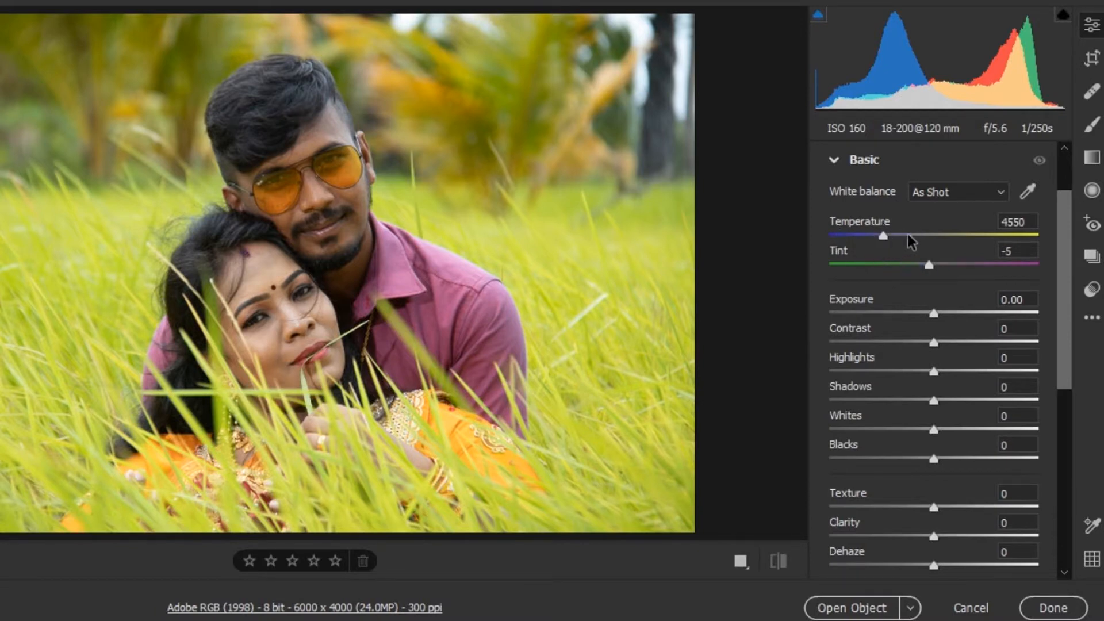
- Adjust the photo's basic tone: Contrast -23, Highlights -44, Shadows +53 and Blacks -34
left_click_drag(1066, 305, 1067, 315)
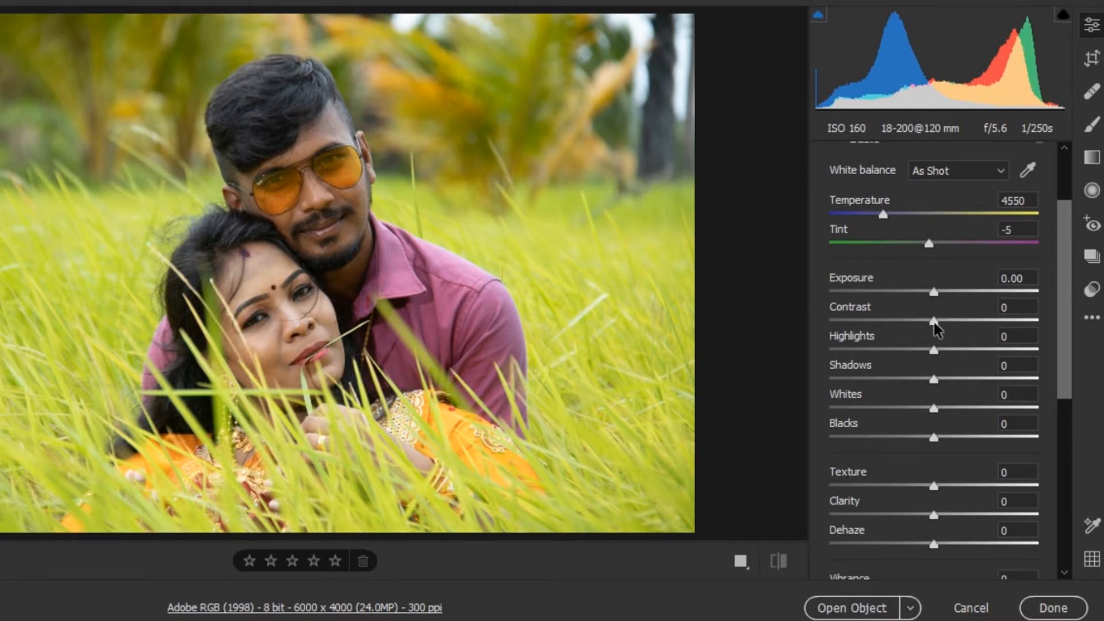
left_click_drag(934, 321, 913, 322)
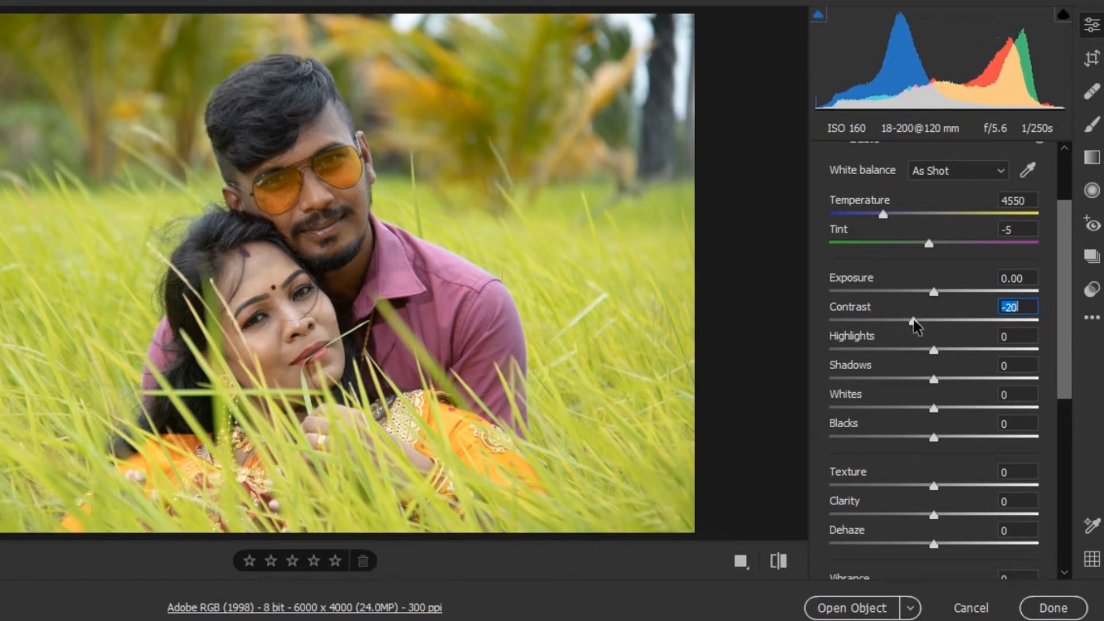
left_click_drag(914, 322, 910, 322)
left_click_drag(1064, 357, 1067, 374)
left_click_drag(933, 301, 891, 303)
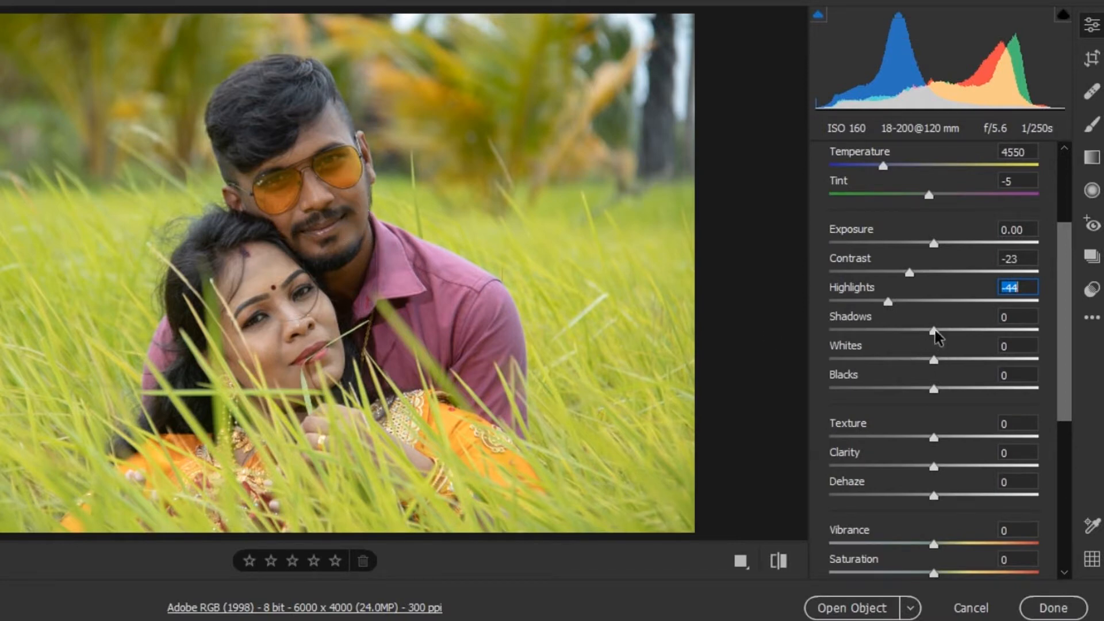
left_click_drag(936, 333, 990, 338)
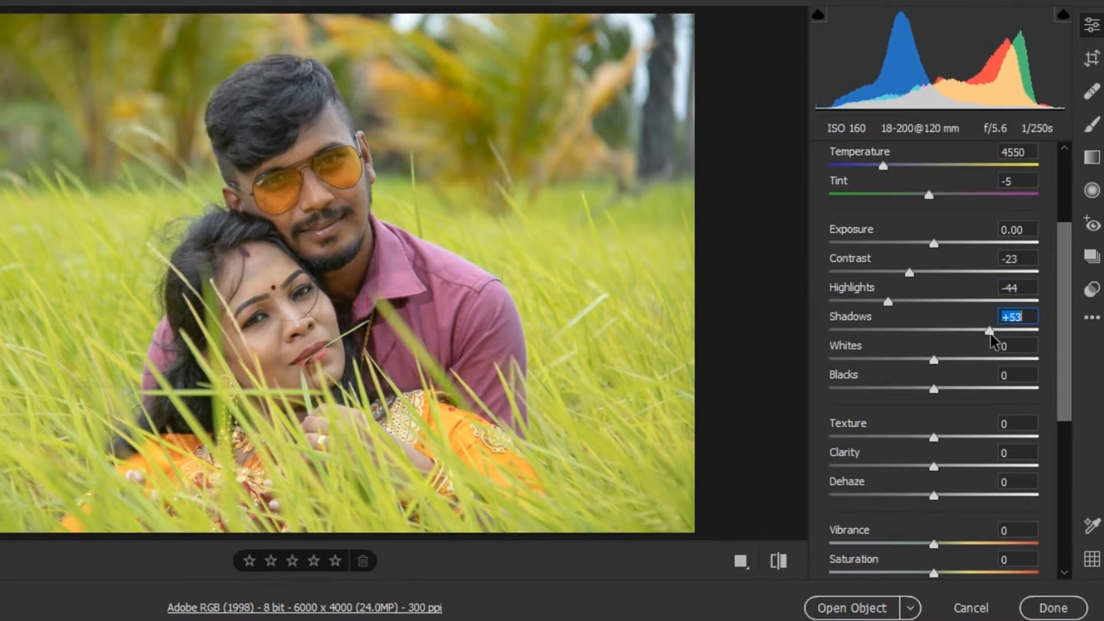
left_click_drag(934, 391, 898, 393)
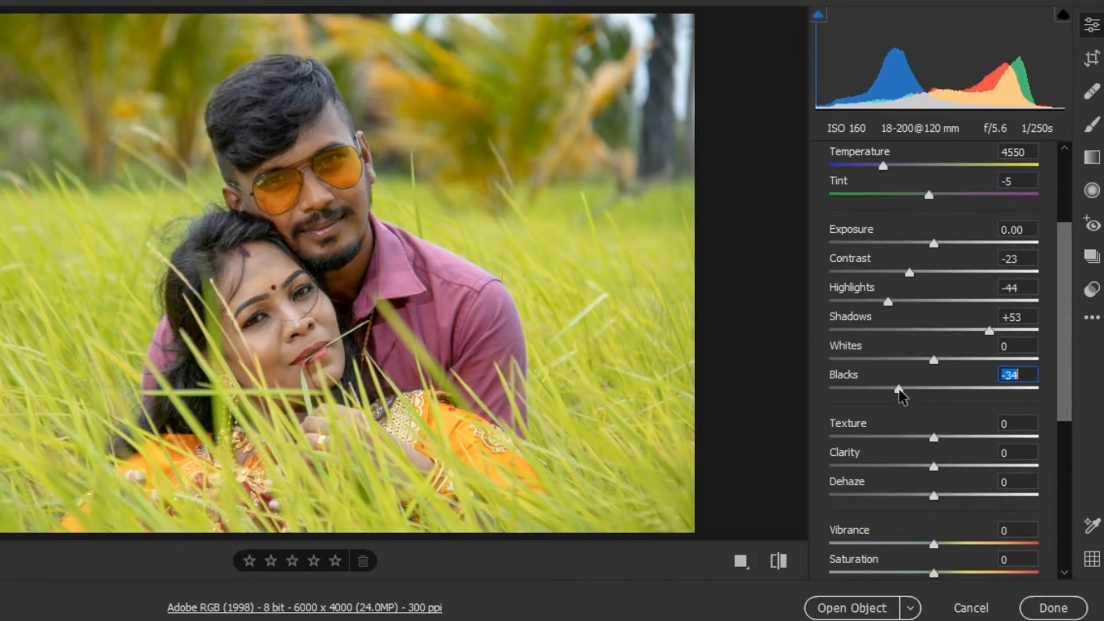
- Set Texture to +4, Clarity to +5 and Vibrance to +52 in the Basic adjustments
scroll(863, 552, "down", 2)
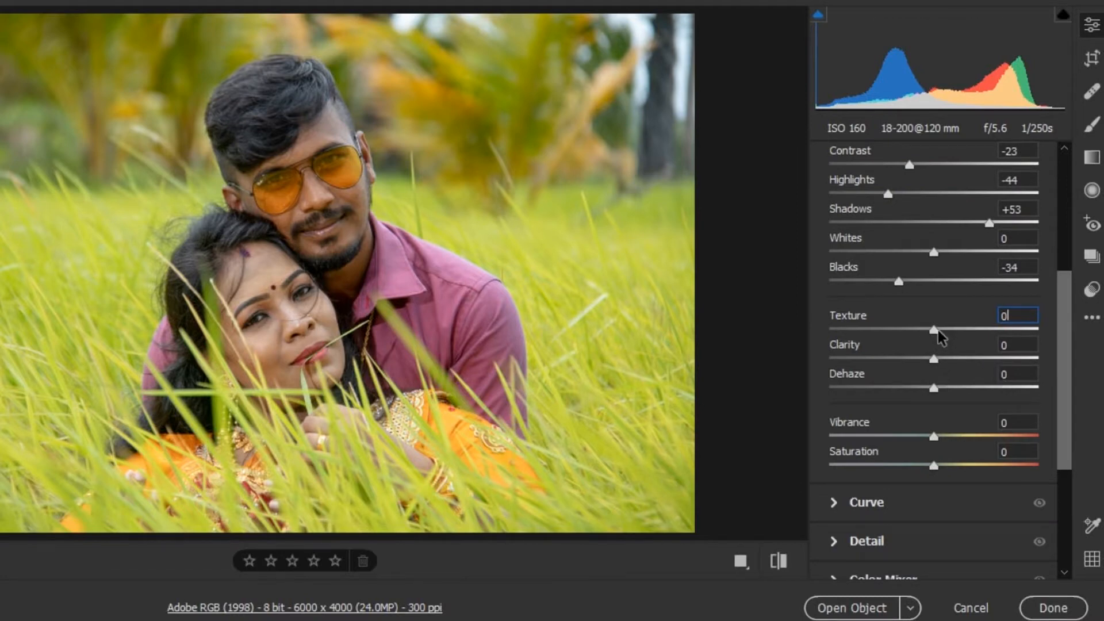
left_click_drag(937, 328, 941, 357)
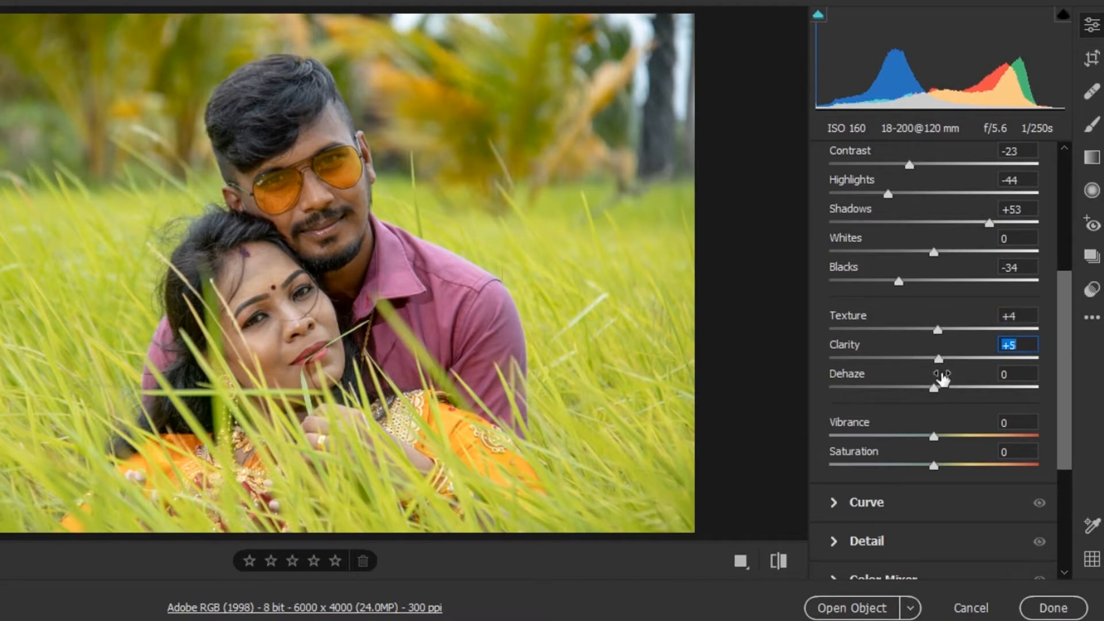
left_click_drag(1065, 377, 1069, 424)
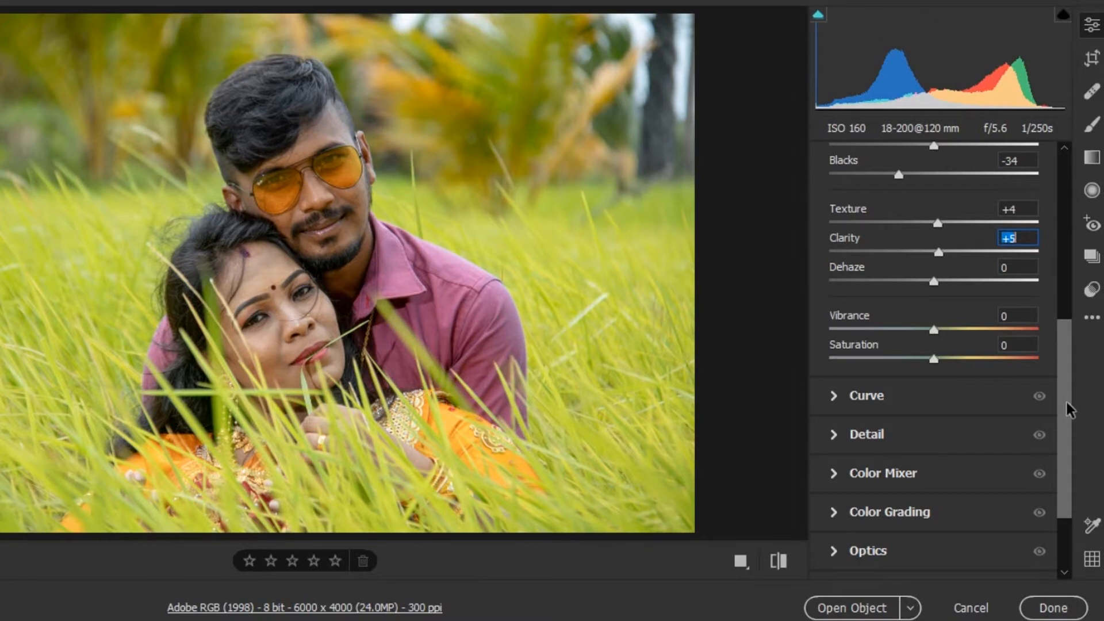
scroll(1066, 410, "down", 1)
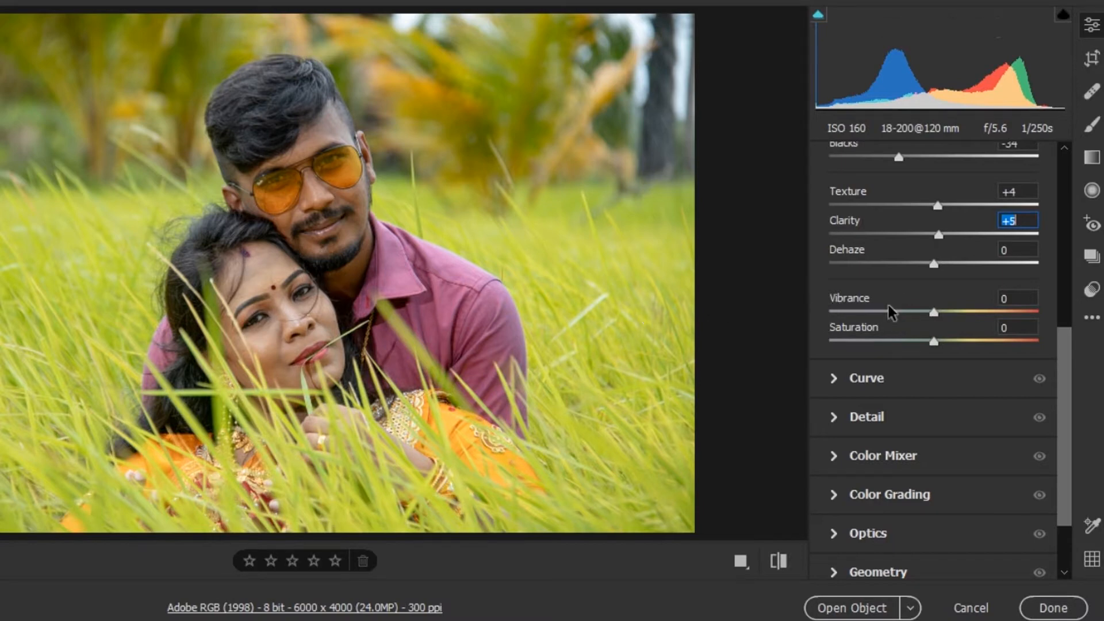
left_click_drag(938, 319, 989, 319)
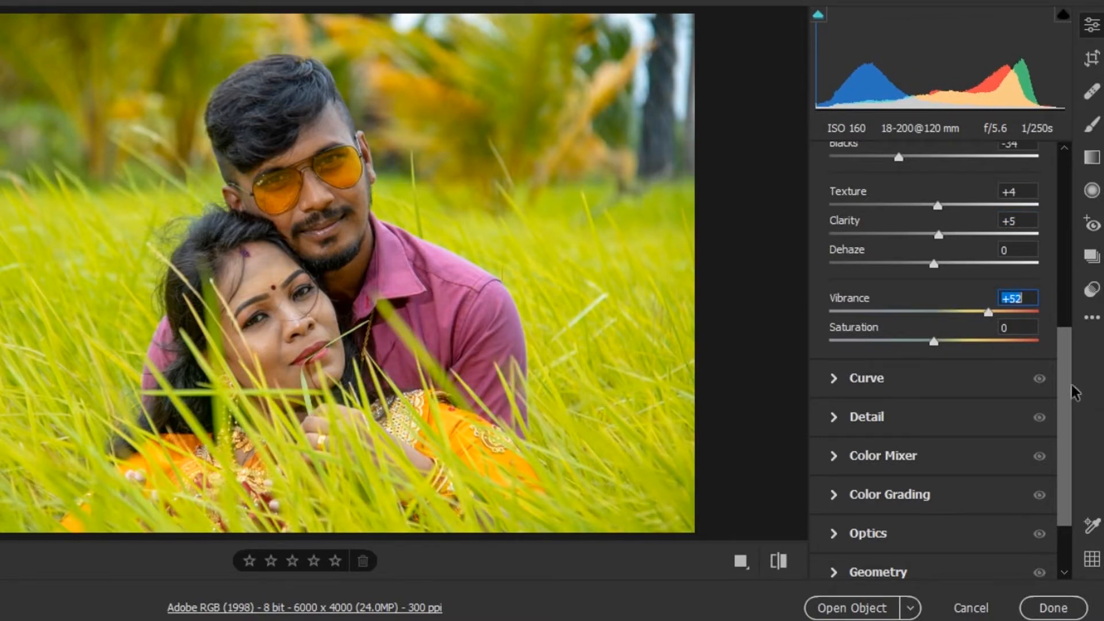
- Adjust the parametric curve directly on the image to Lights -11 and Darks +3, and return to the point curve
left_click(834, 377)
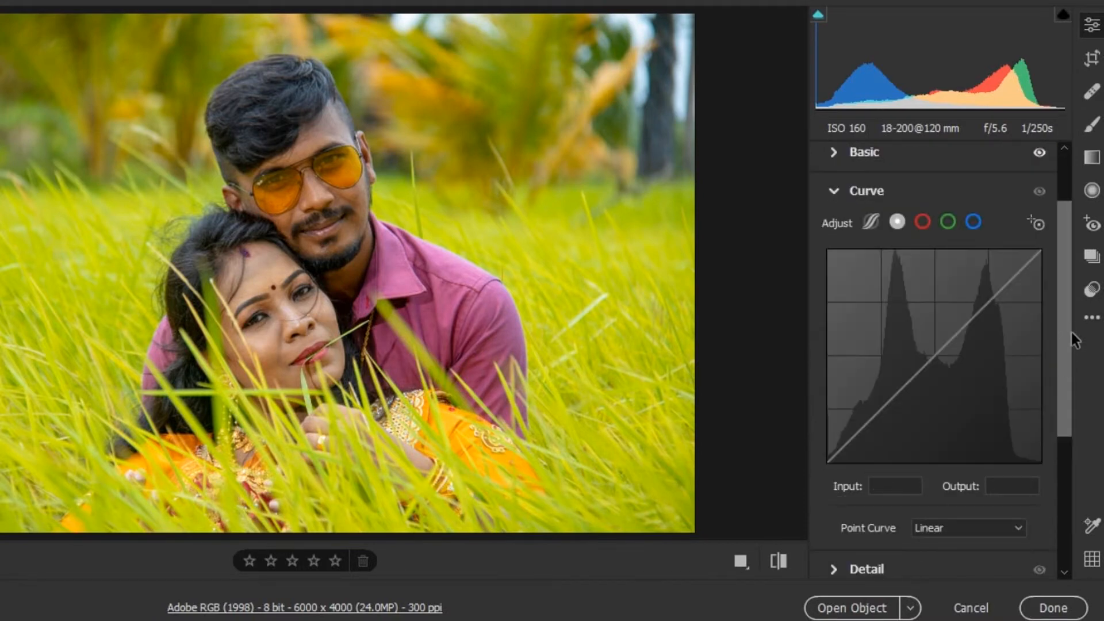
left_click_drag(1070, 330, 1068, 357)
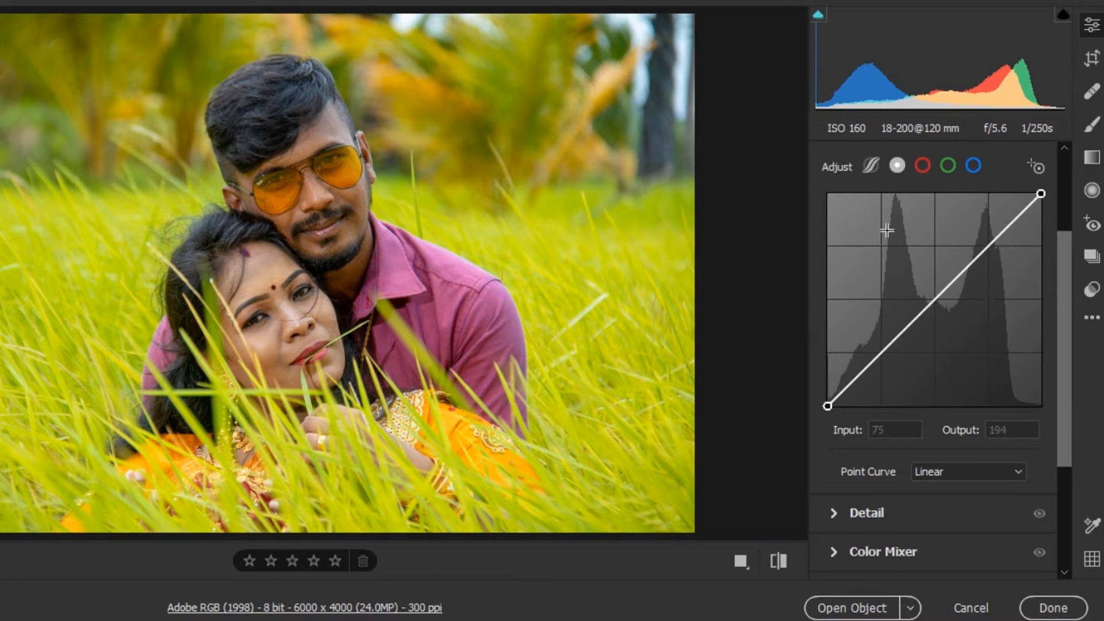
left_click(872, 168)
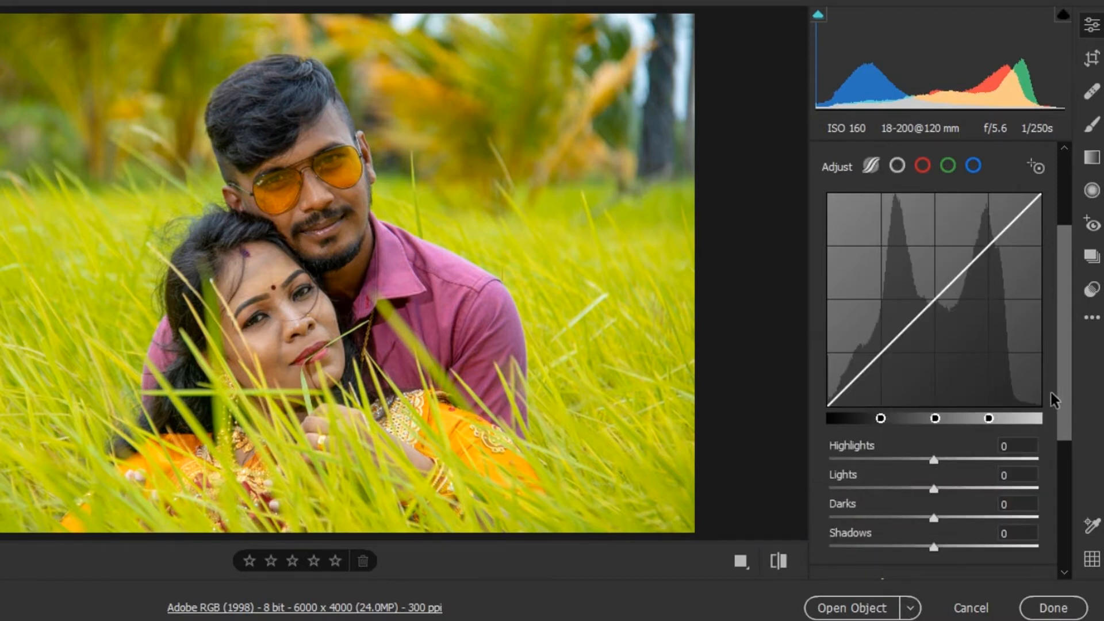
scroll(1064, 398, "down", 1)
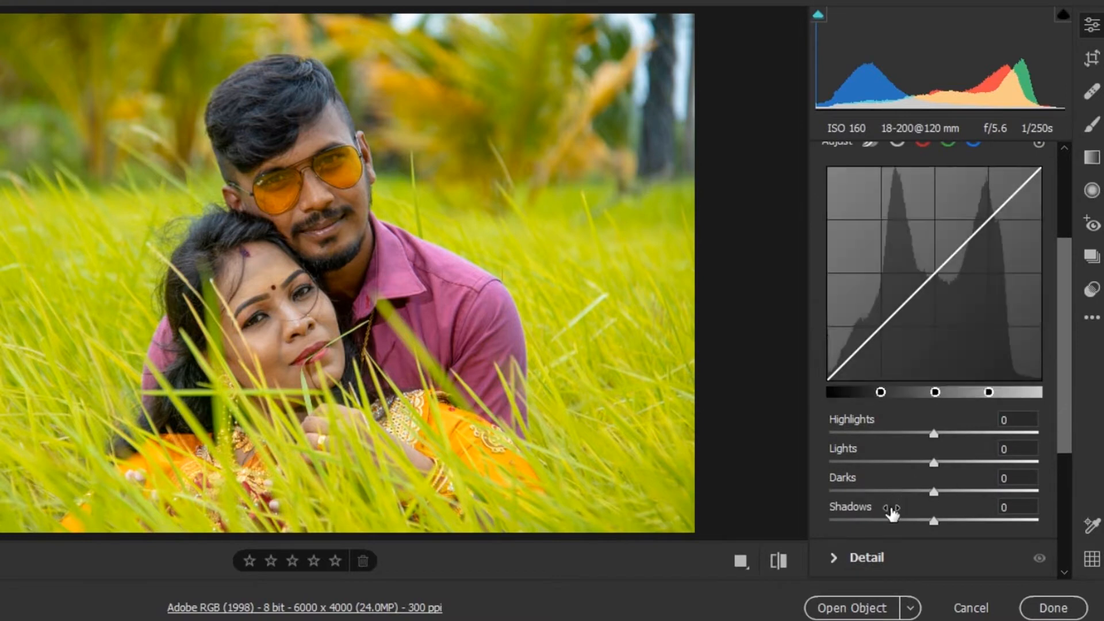
scroll(1068, 411, "up", 2)
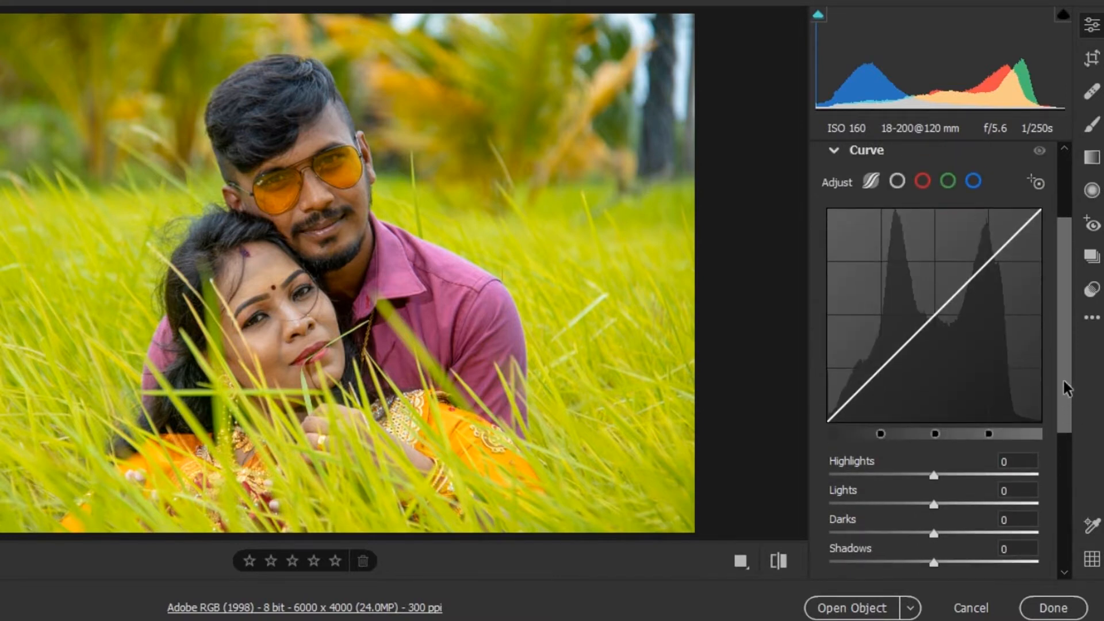
left_click(1037, 184)
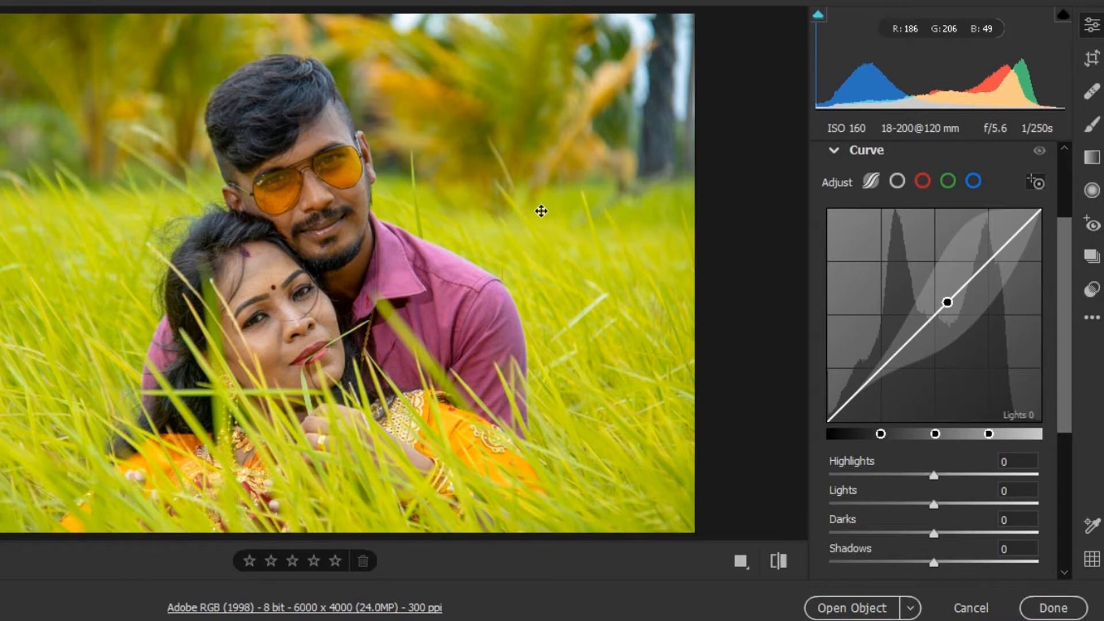
mouse_move(541, 211)
left_mouse_down()
mouse_move(552, 212)
mouse_move(519, 215)
mouse_move(530, 216)
left_mouse_up()
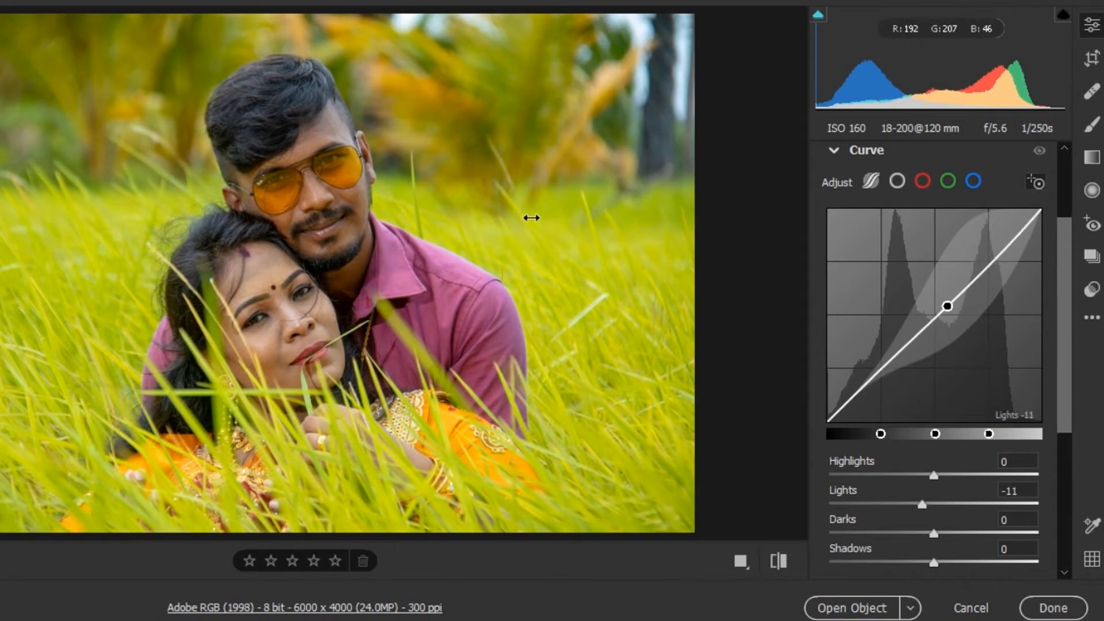
left_click_drag(353, 236, 352, 231)
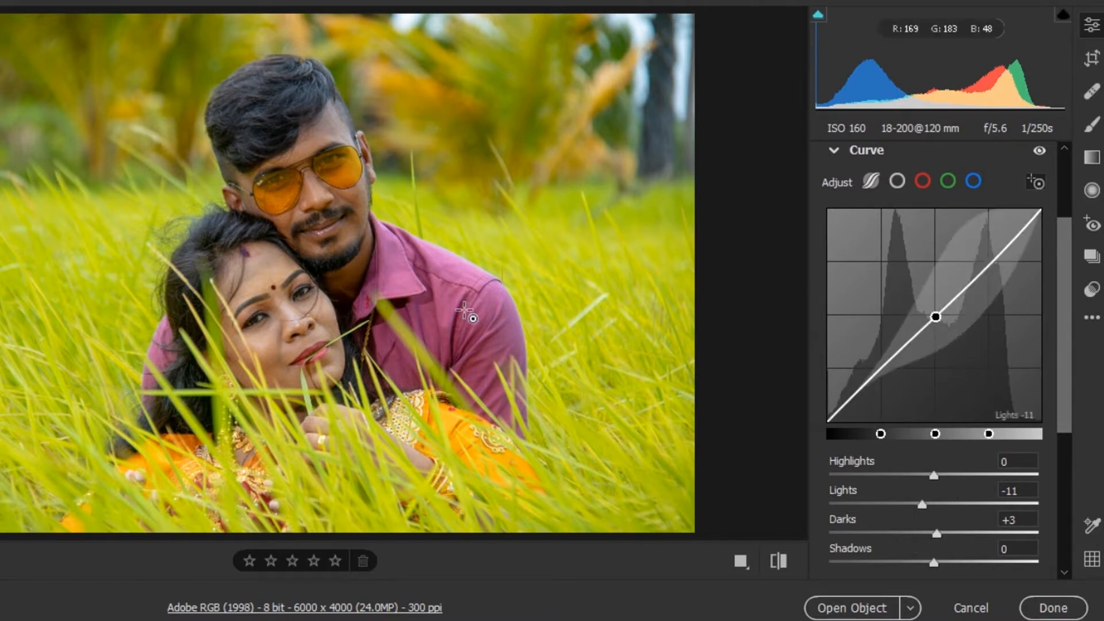
left_click(898, 182)
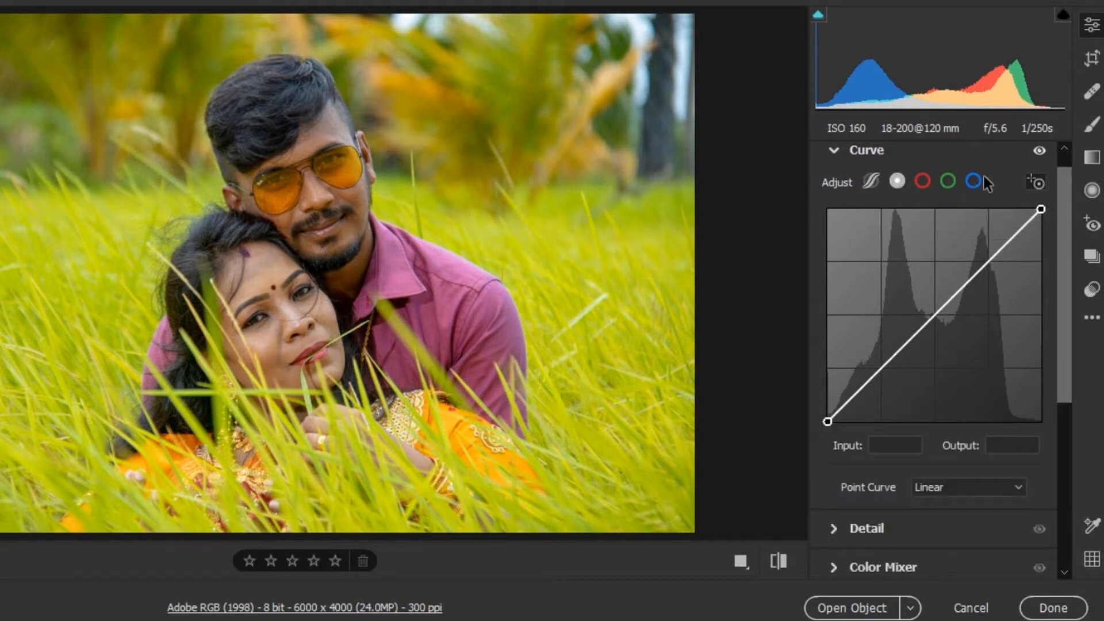
- Set Noise Reduction to 34 in the Detail adjustments, checking the effect on the man's face
left_click_drag(1065, 304, 1067, 457)
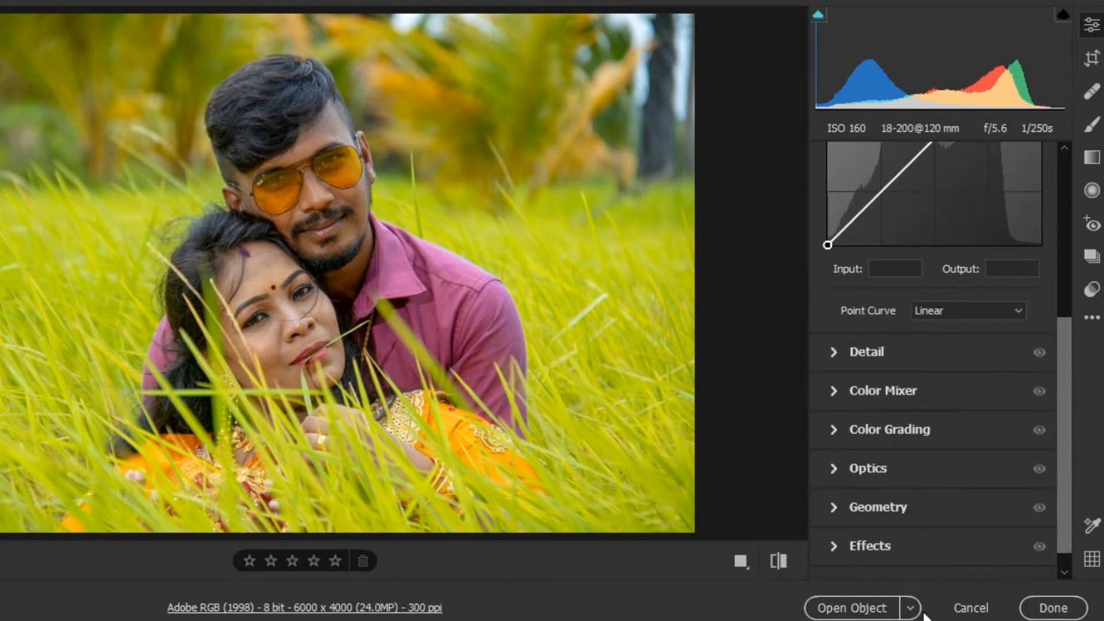
left_click(834, 351)
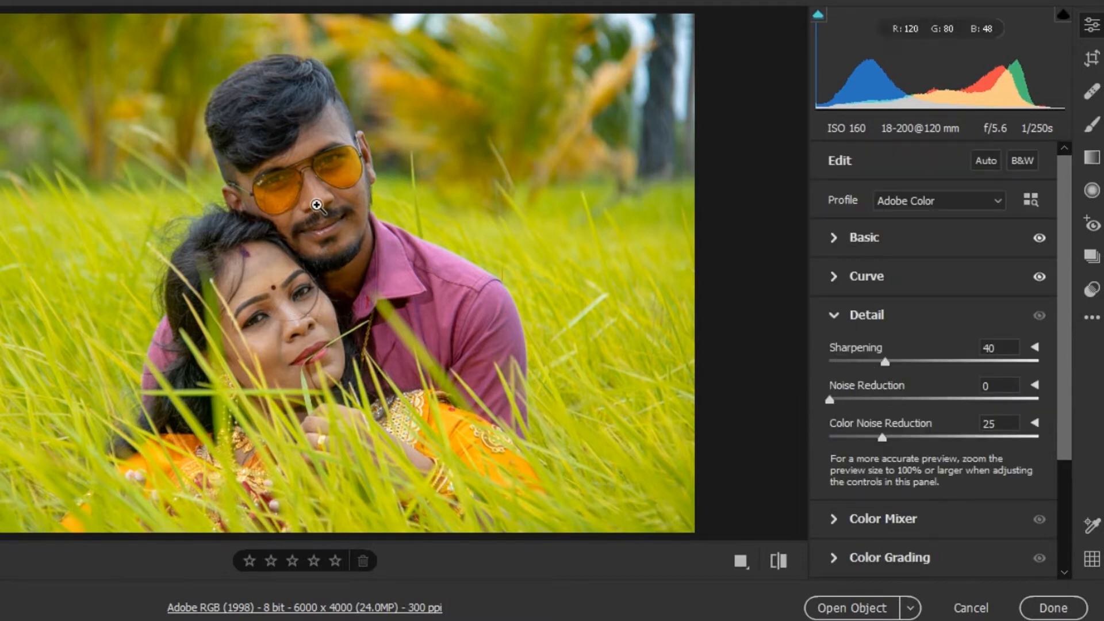
left_click(328, 193)
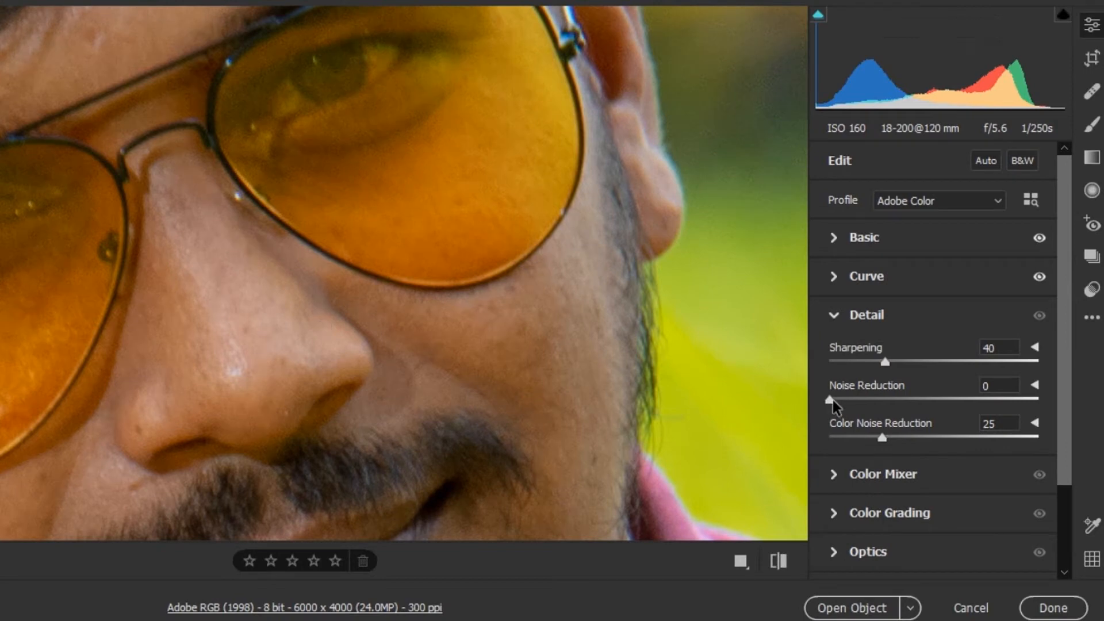
left_click_drag(830, 401, 894, 398)
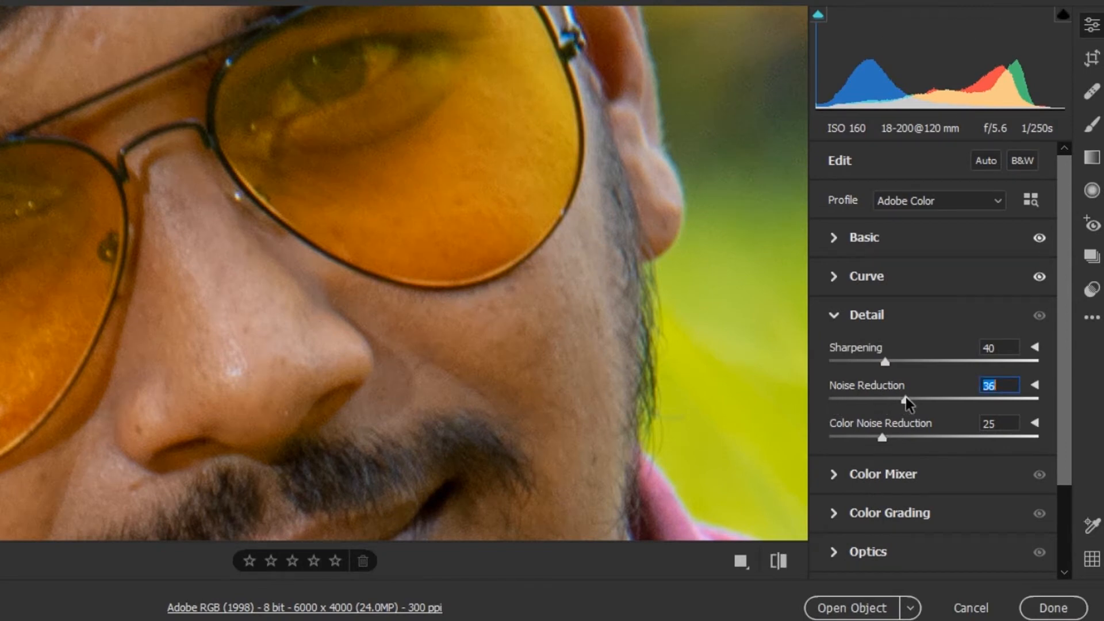
left_click(885, 362)
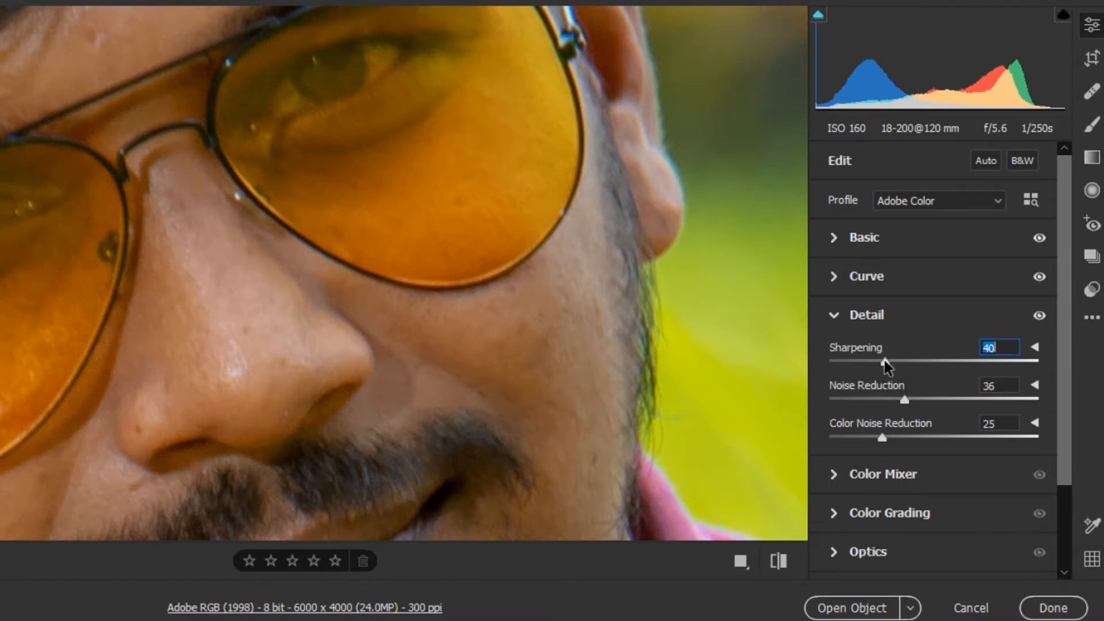
left_click_drag(904, 401, 901, 401)
- Open the Color Mixer adjustments, view the orange range in Color mode, and return to HSL mode
left_click_drag(1064, 361, 1076, 440)
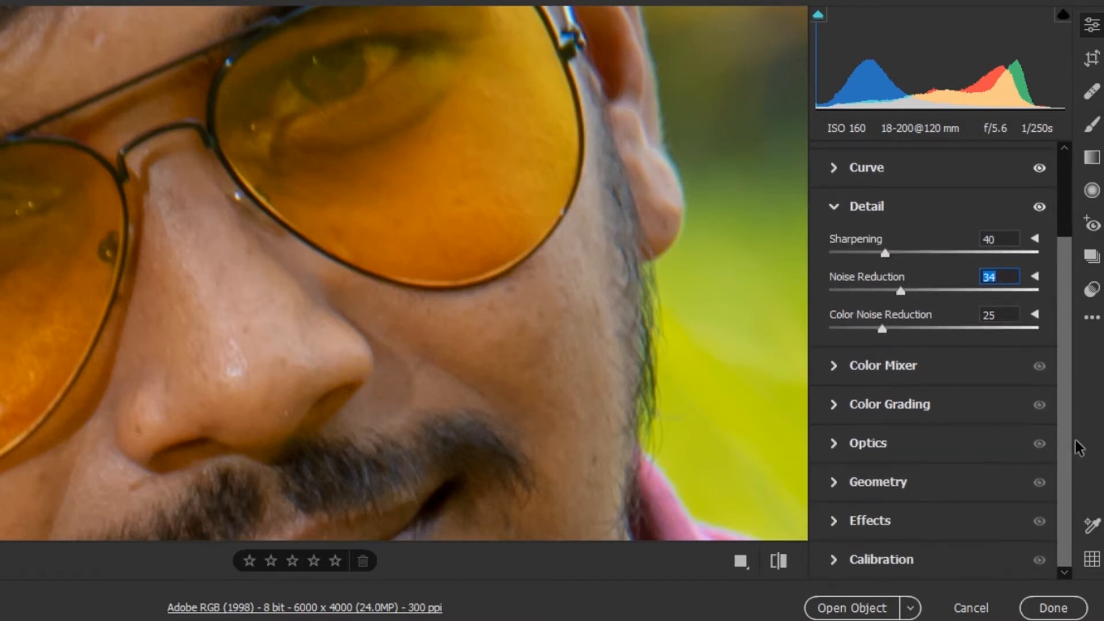
left_click(833, 366)
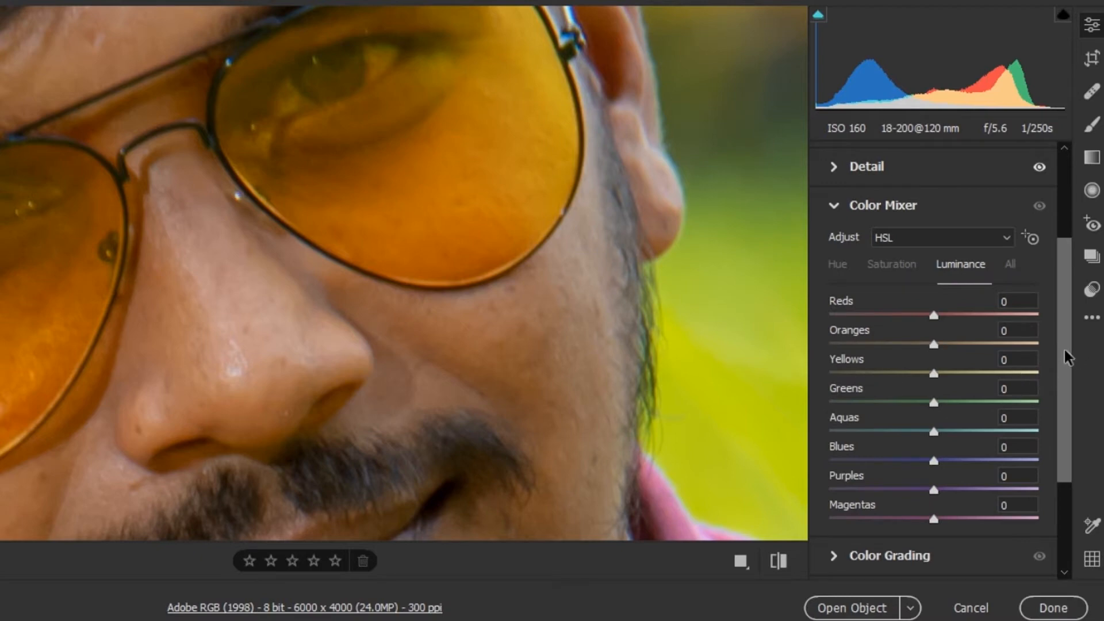
scroll(1055, 342, "down", 1)
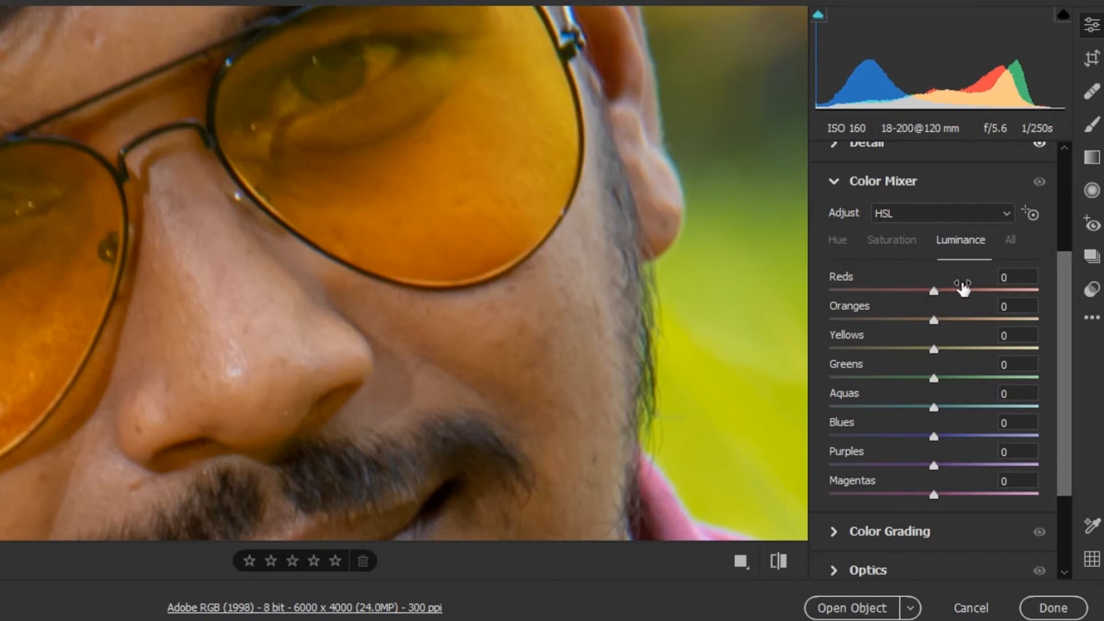
left_click(893, 221)
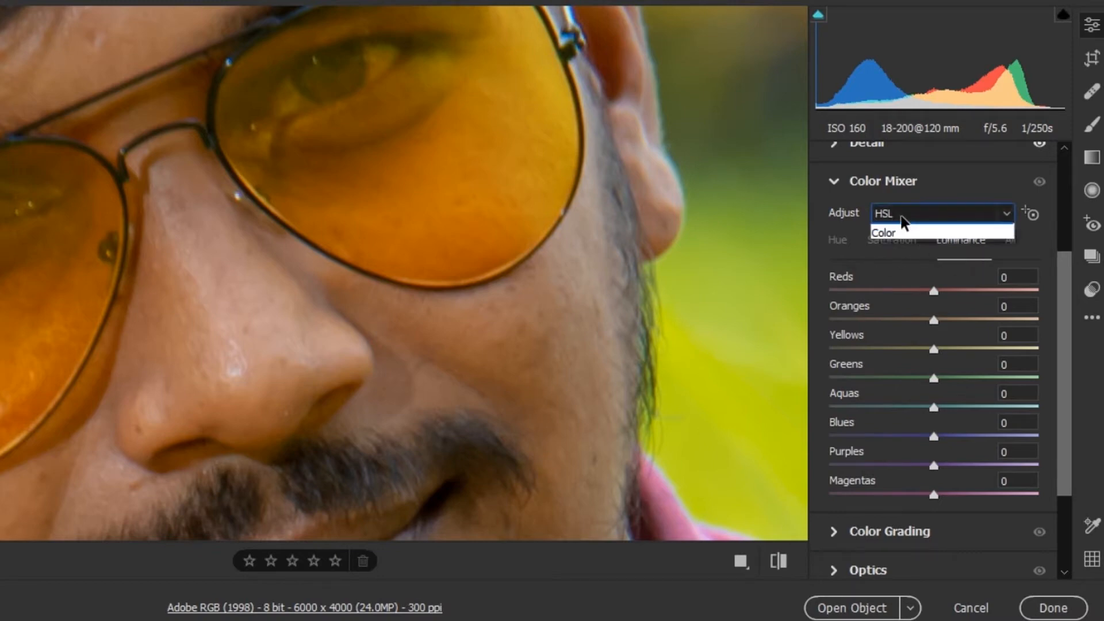
left_click(902, 246)
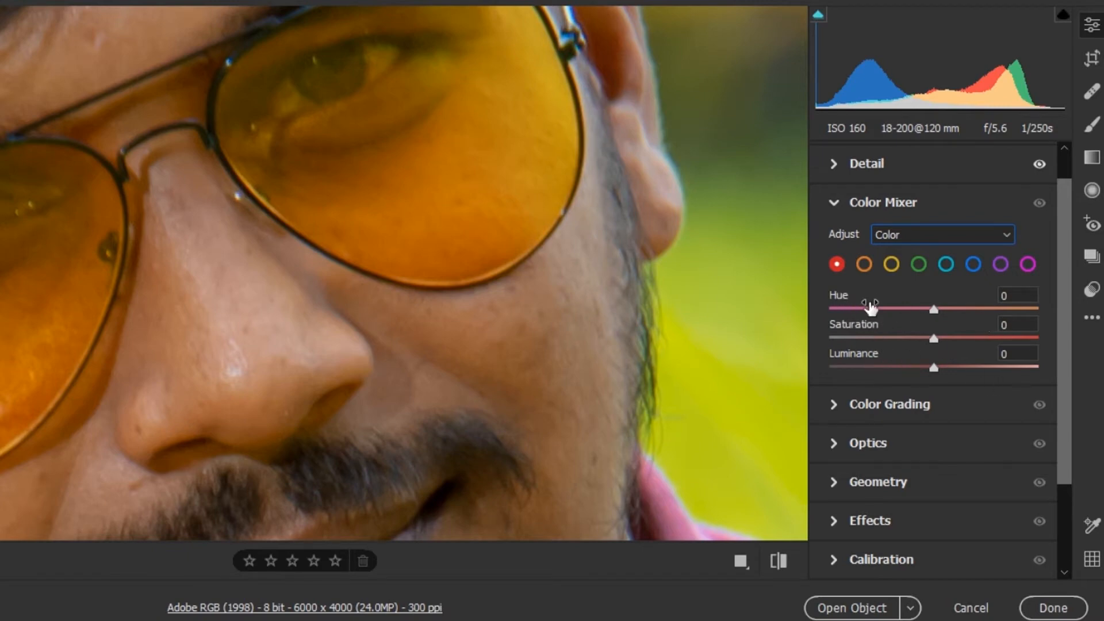
left_click(864, 264)
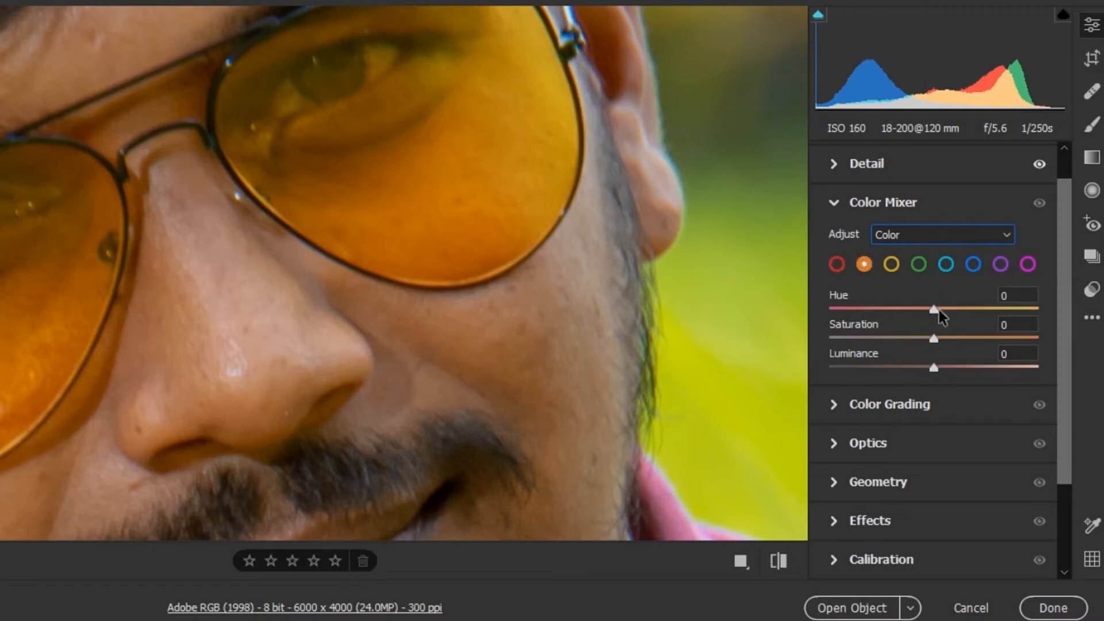
left_click(882, 235)
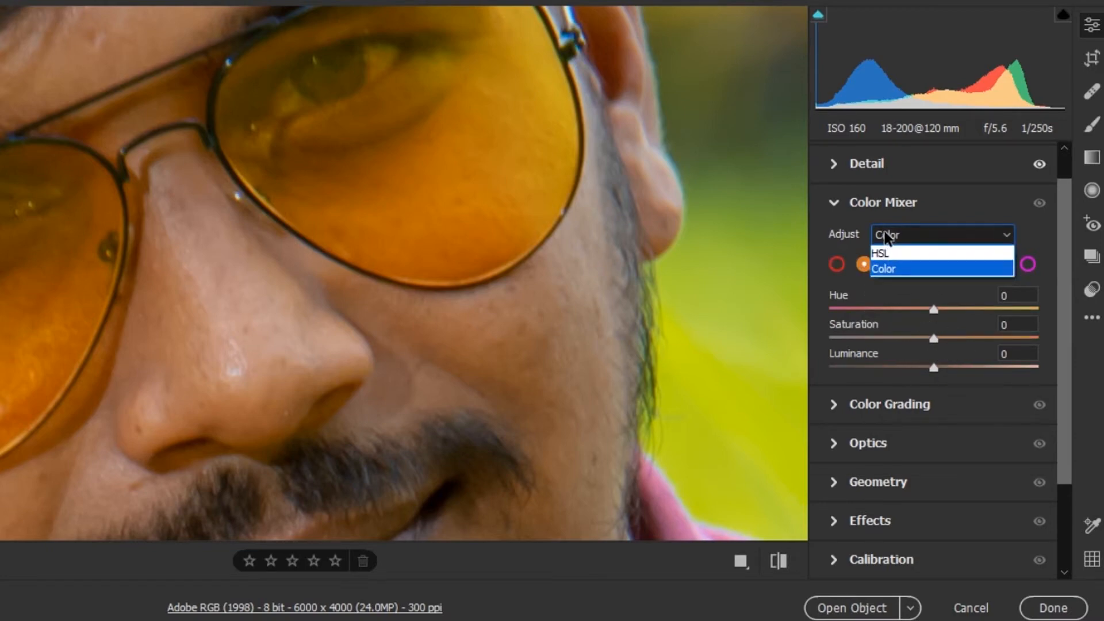
left_click(893, 250)
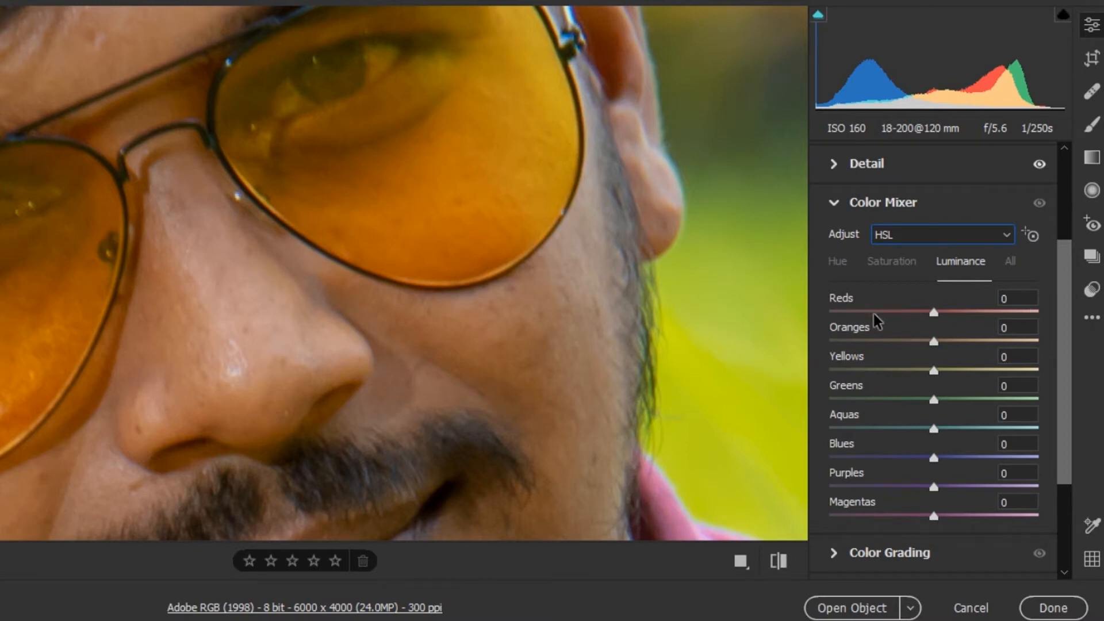
- Review the Saturation, Hue and Luminance sets of the HSL mixer and zoom out to show the whole couple
left_click(899, 261)
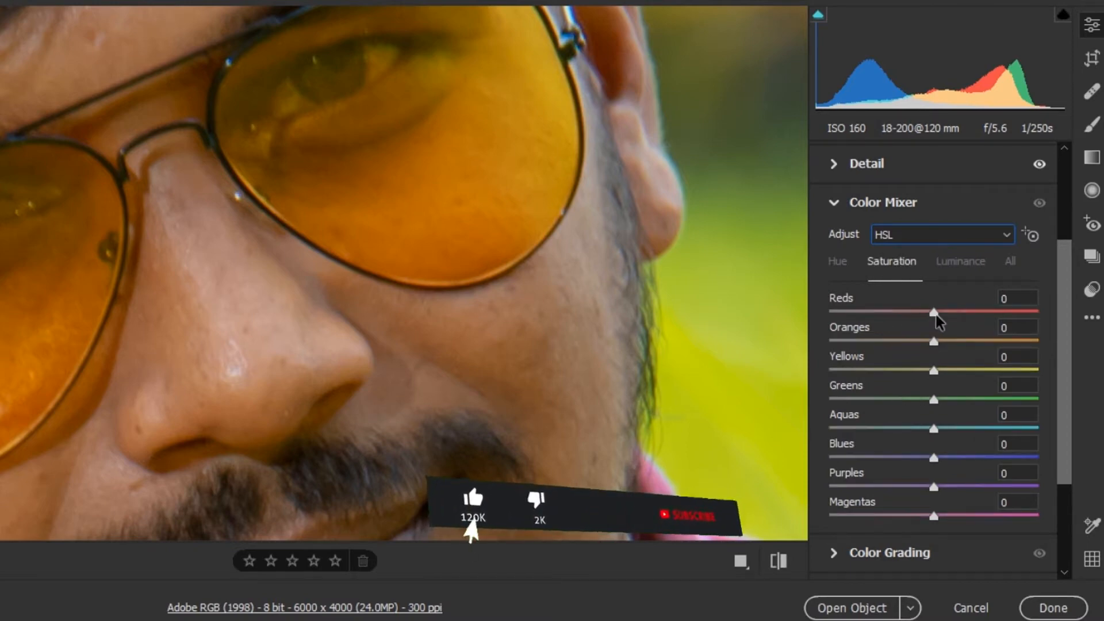
left_click(838, 262)
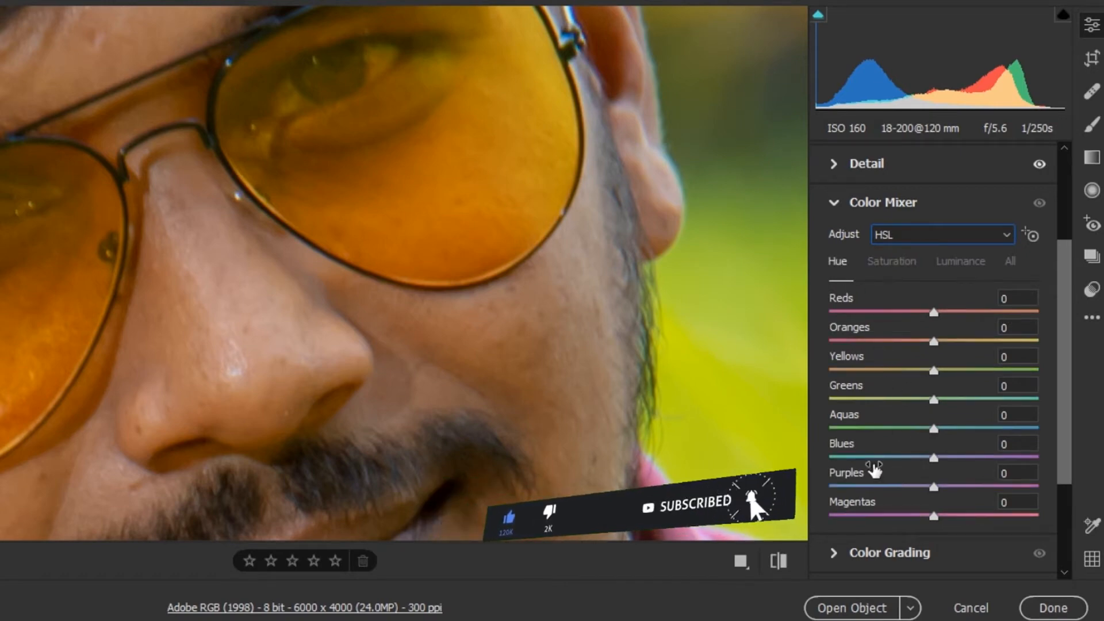
left_click(468, 333)
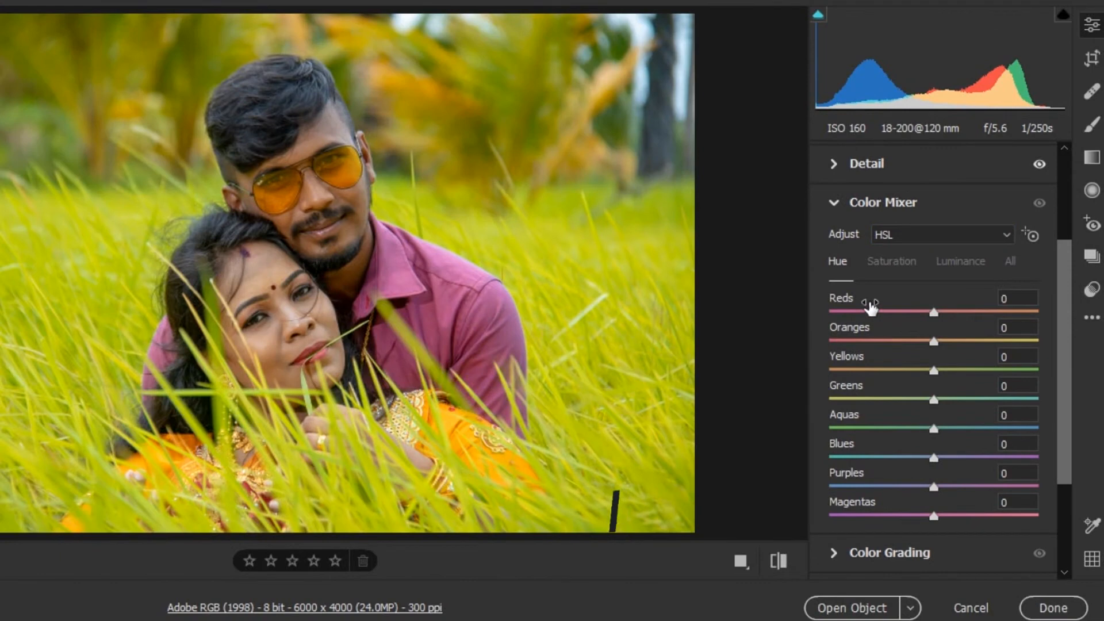
left_click(900, 264)
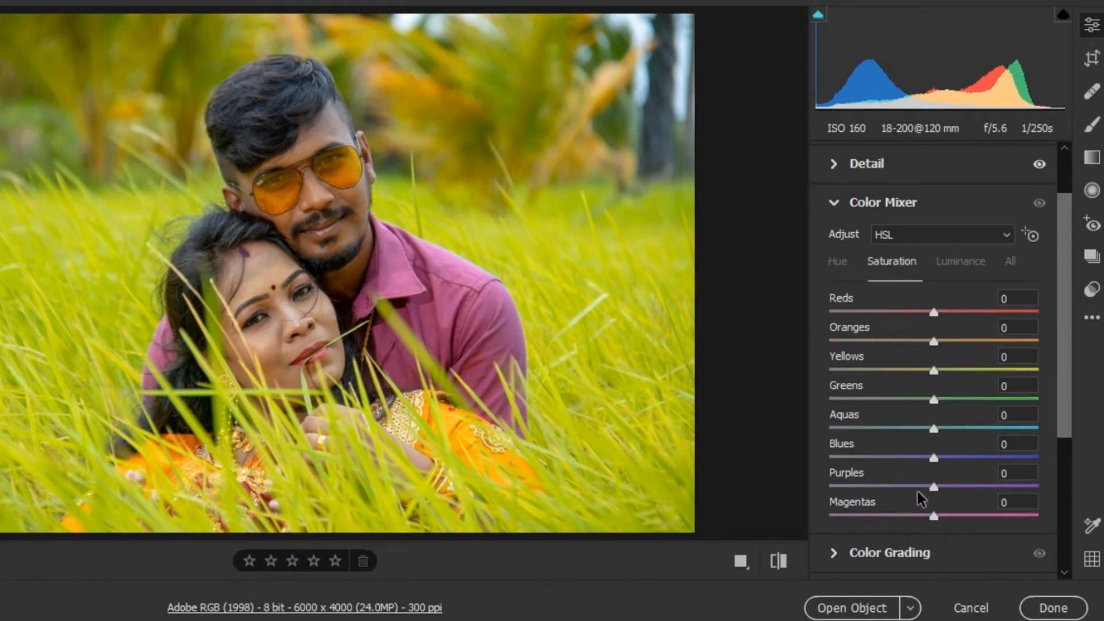
left_click(966, 265)
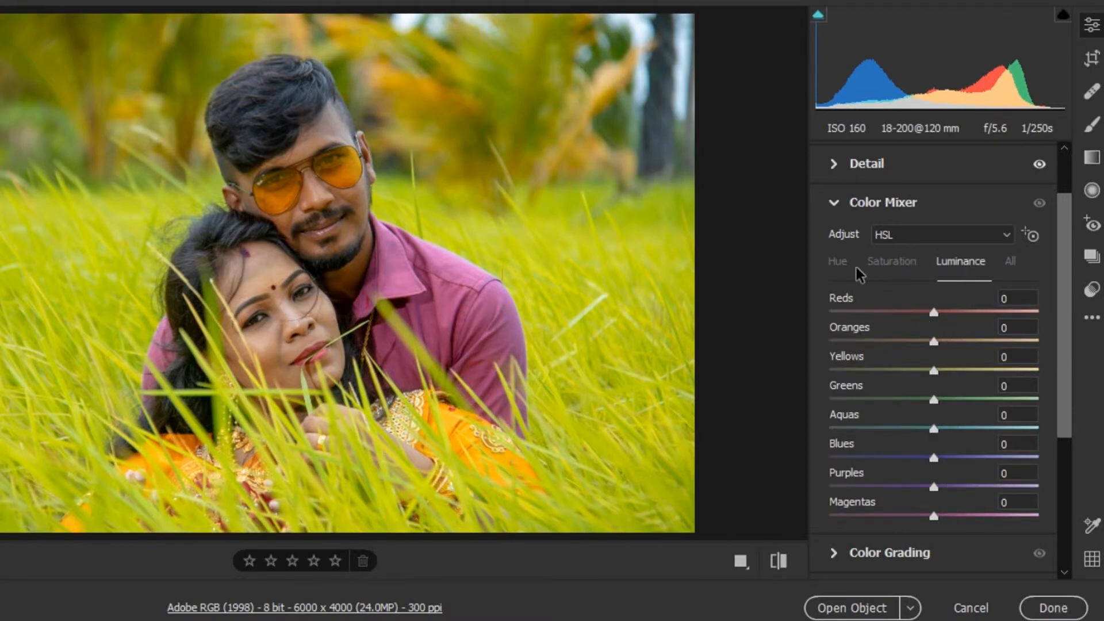
left_click_drag(1065, 294, 1067, 336)
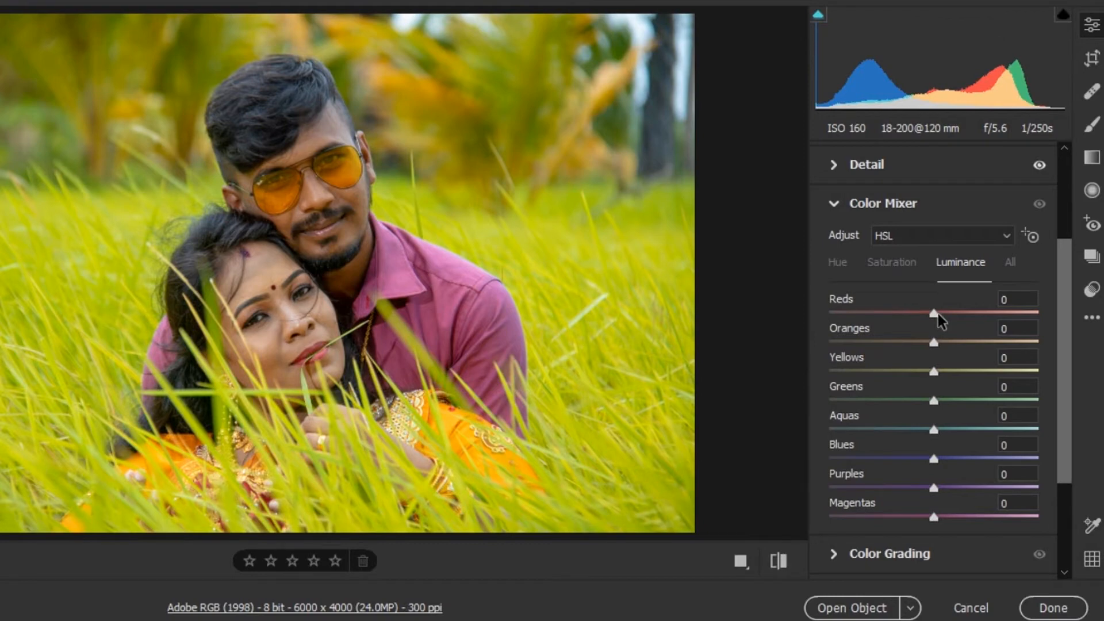
- Set the HSL Hue values to Reds -23, Oranges -19, Yellows +72, Greens +56 and Aquas +24
left_click(841, 267)
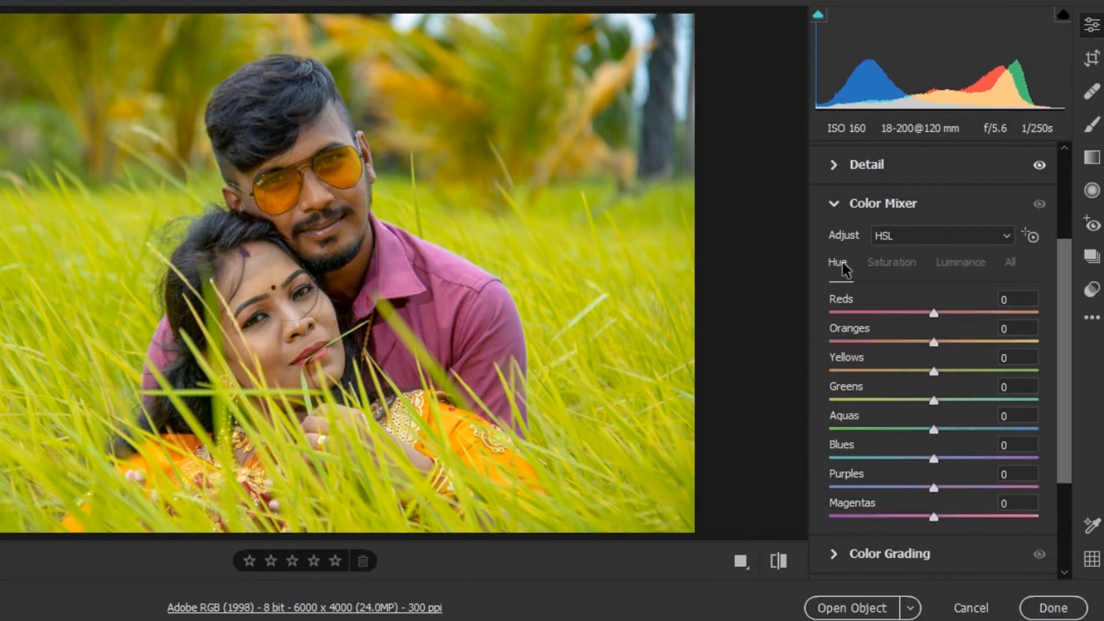
left_click_drag(933, 312, 916, 352)
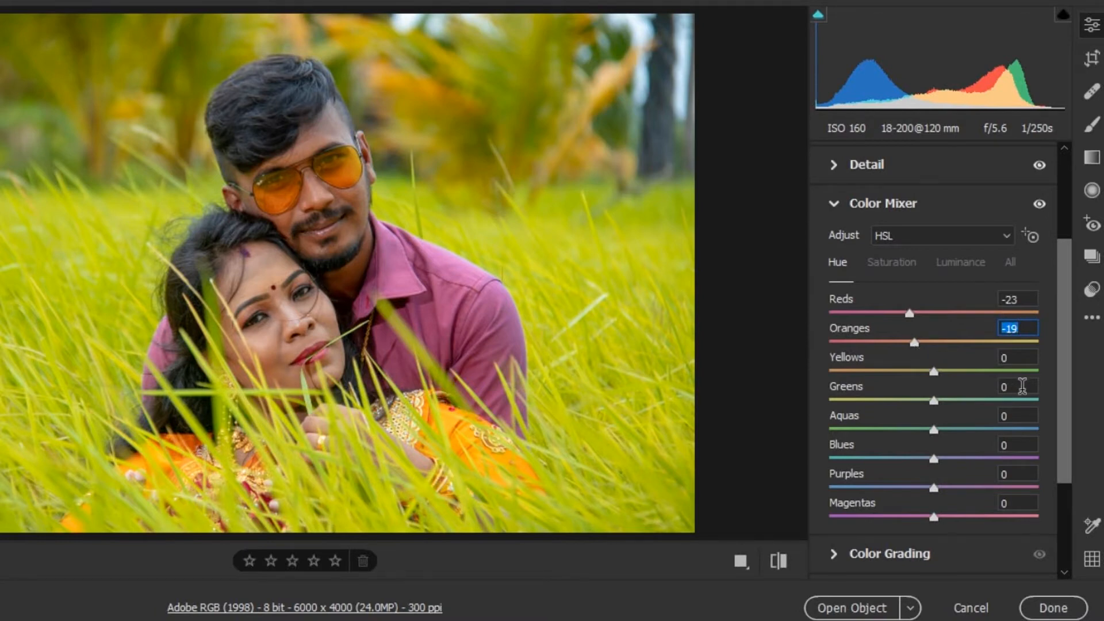
left_click_drag(1061, 379, 1064, 411)
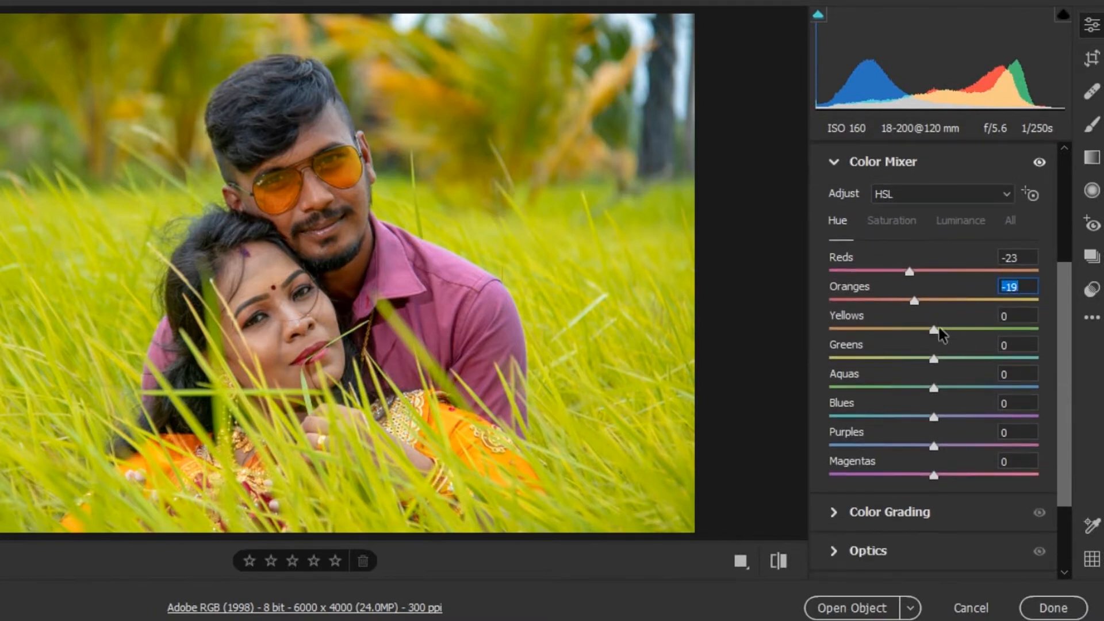
left_click_drag(935, 332, 1010, 334)
left_click_drag(935, 361, 998, 366)
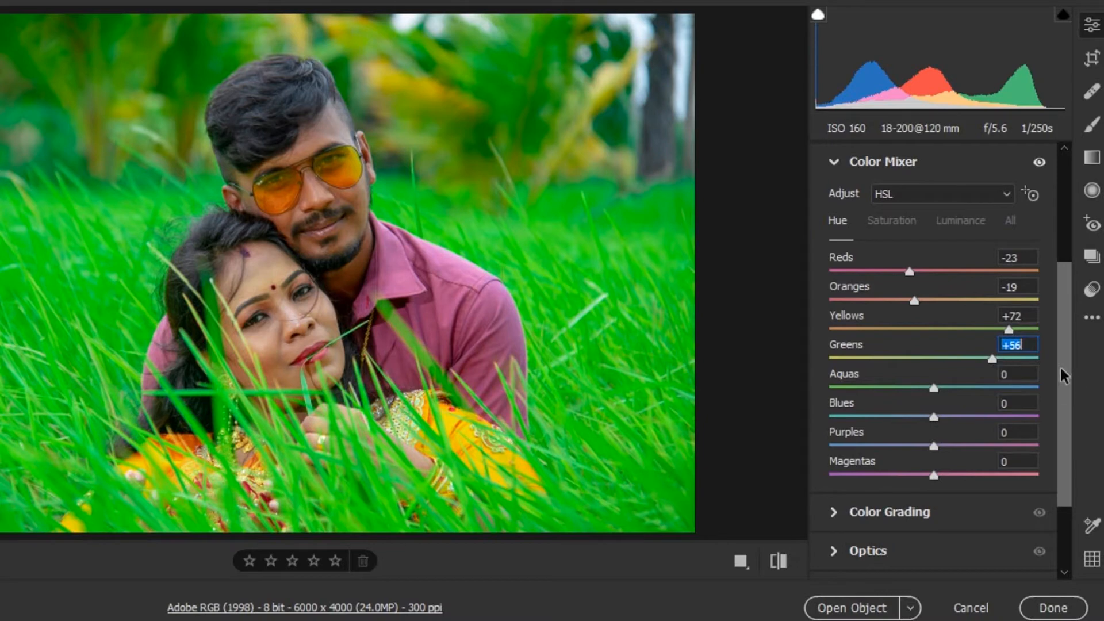
scroll(1064, 382, "down", 1)
left_click(935, 358)
left_click_drag(937, 362, 959, 362)
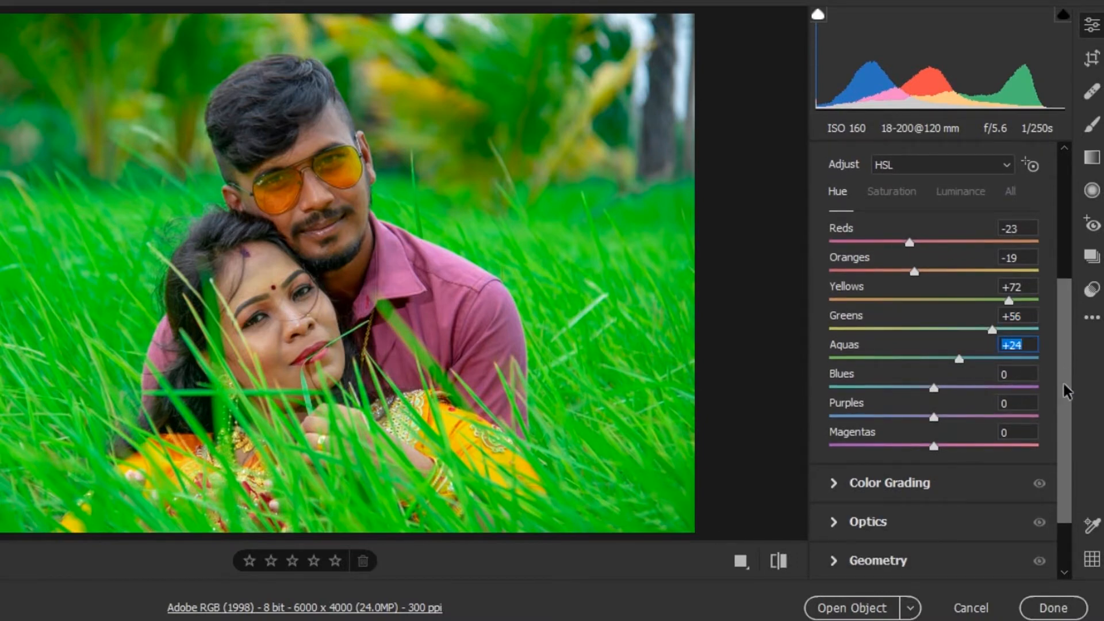
scroll(1064, 391, "down", 1)
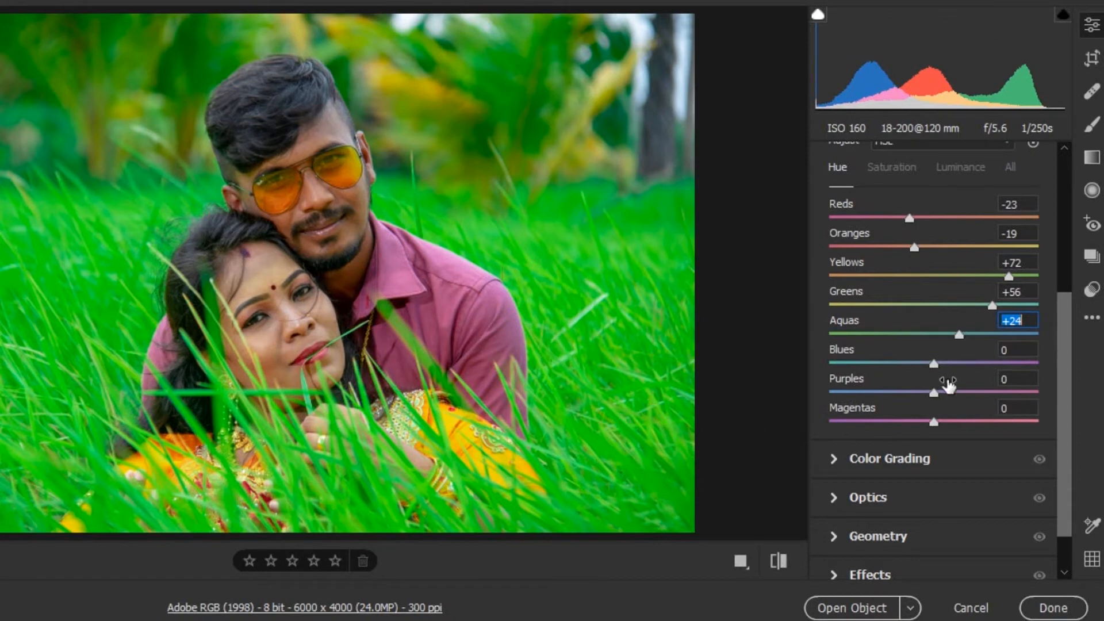
- Set the HSL Saturation values to Reds +3, Oranges +32, Yellows +8, Greens +24, Purples +16 and Magentas +57
left_click(899, 169)
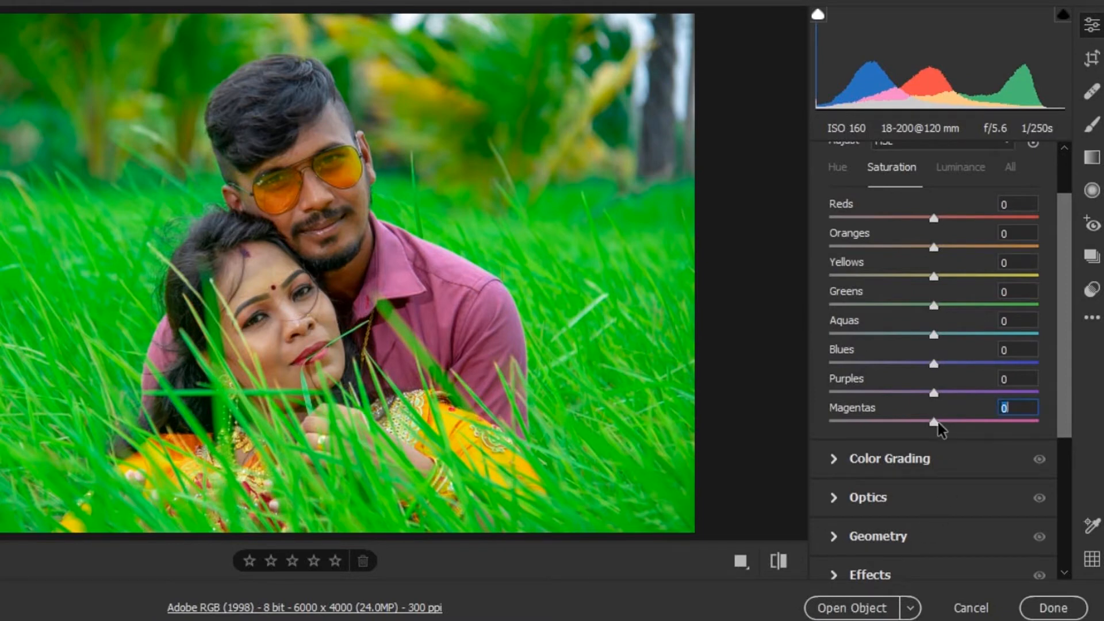
left_click_drag(938, 428, 998, 435)
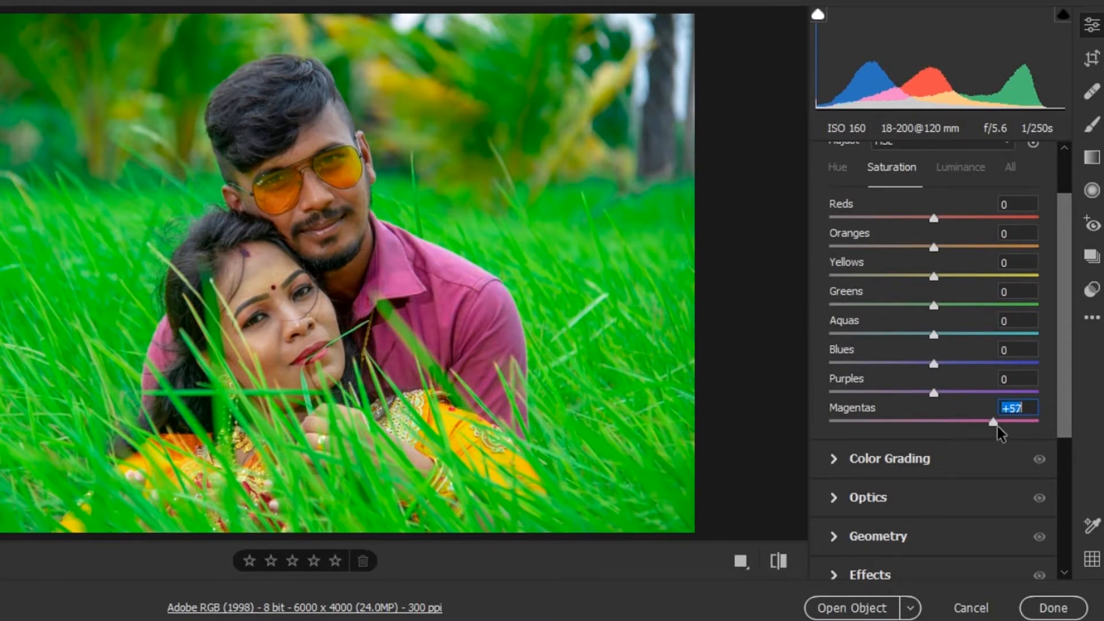
left_click_drag(938, 394, 950, 395)
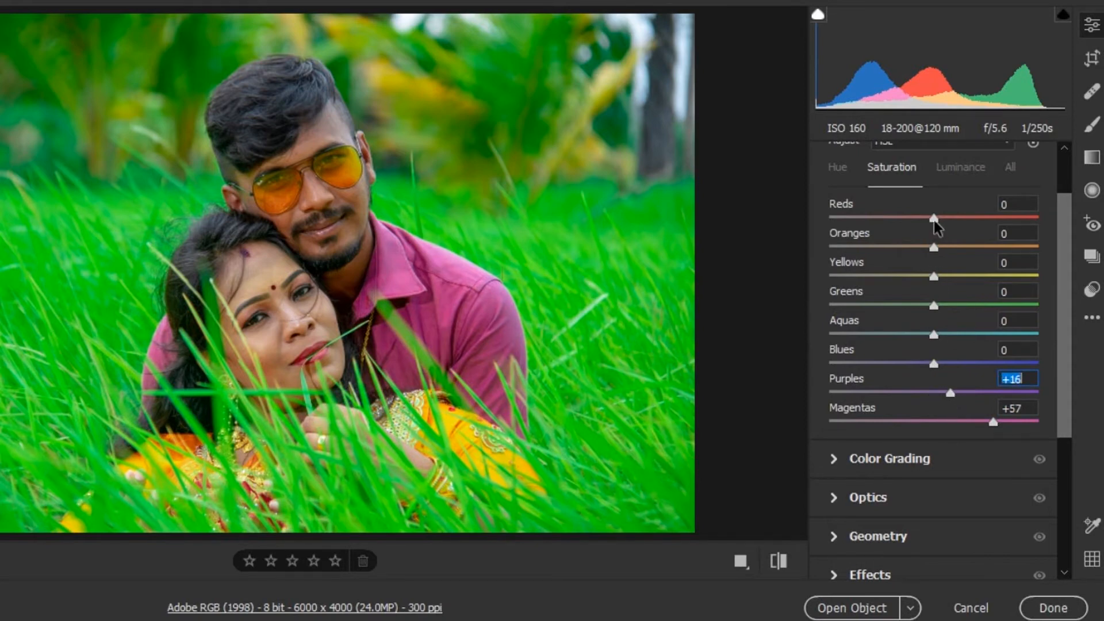
left_click_drag(936, 219, 968, 278)
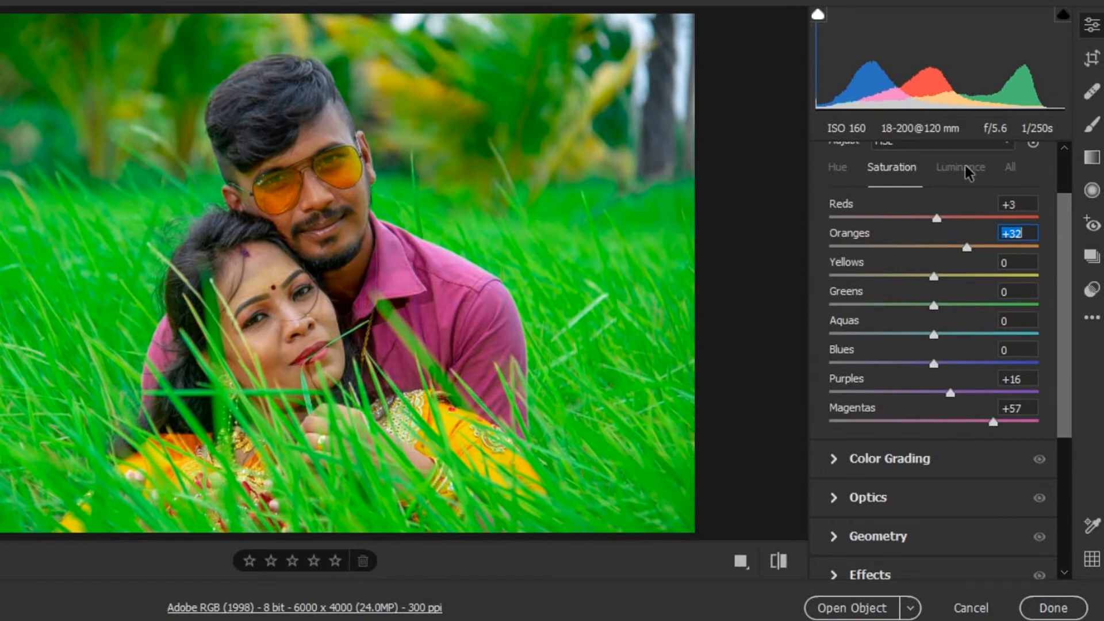
left_click_drag(934, 306, 959, 311)
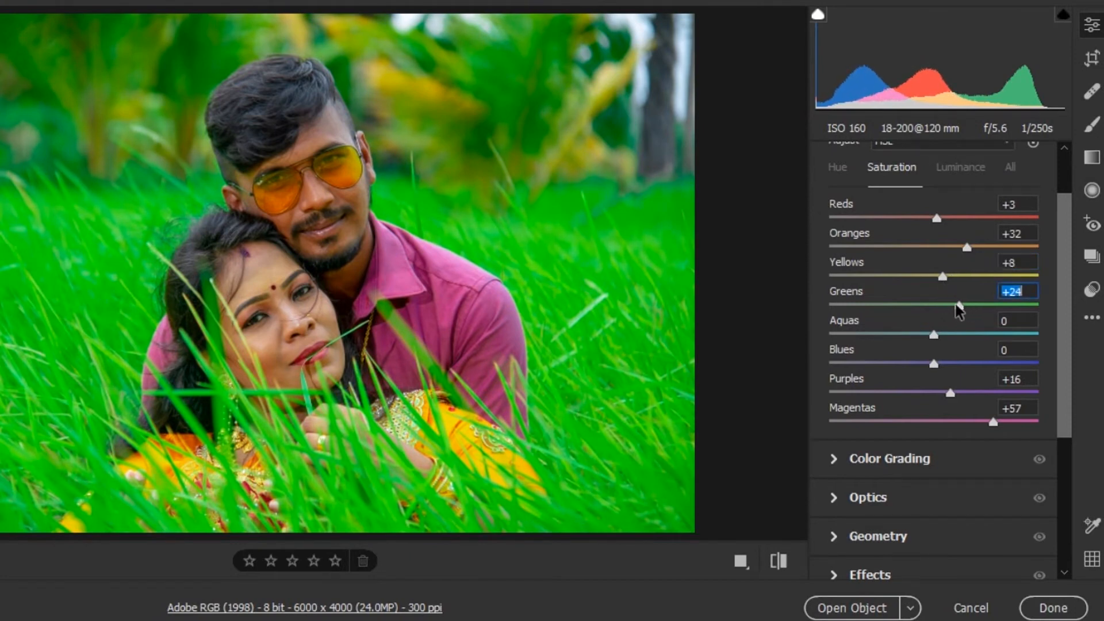
- Set the HSL Luminance values to Greens -46, Yellows -32 and Magentas -27
left_click(946, 171)
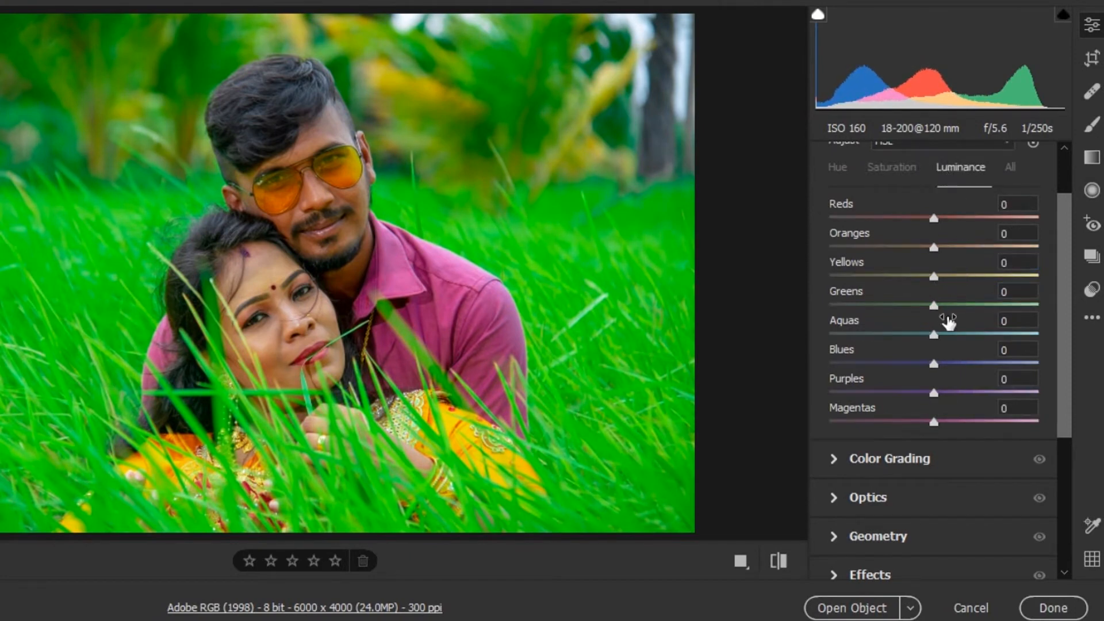
left_click_drag(933, 307, 886, 307)
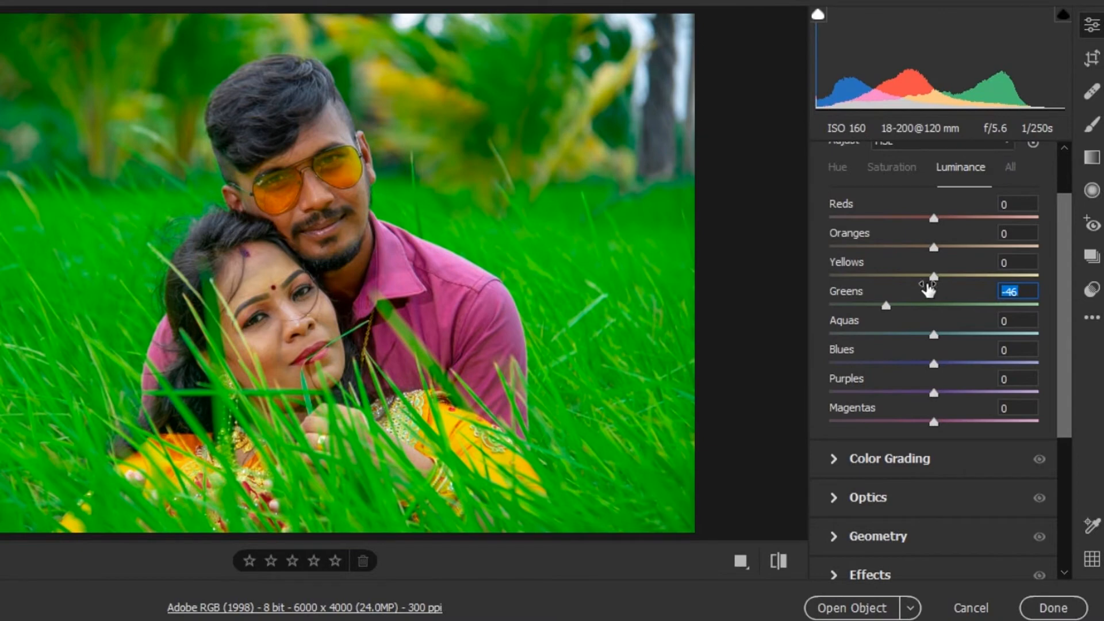
left_click(933, 276)
left_click_drag(934, 276, 900, 277)
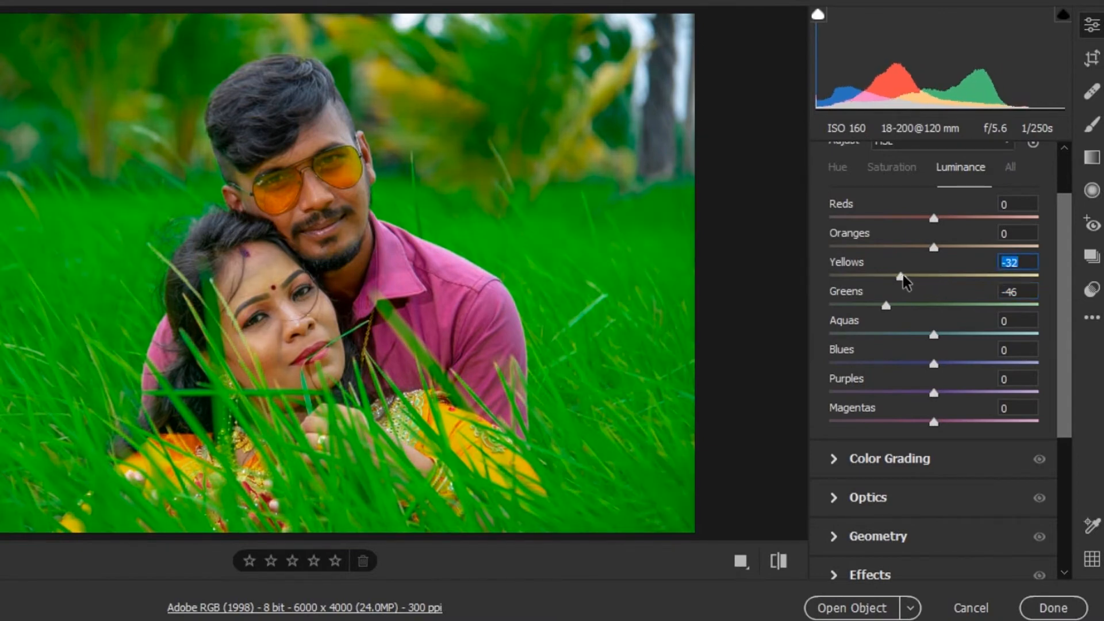
left_click(933, 423)
left_click_drag(935, 424, 901, 423)
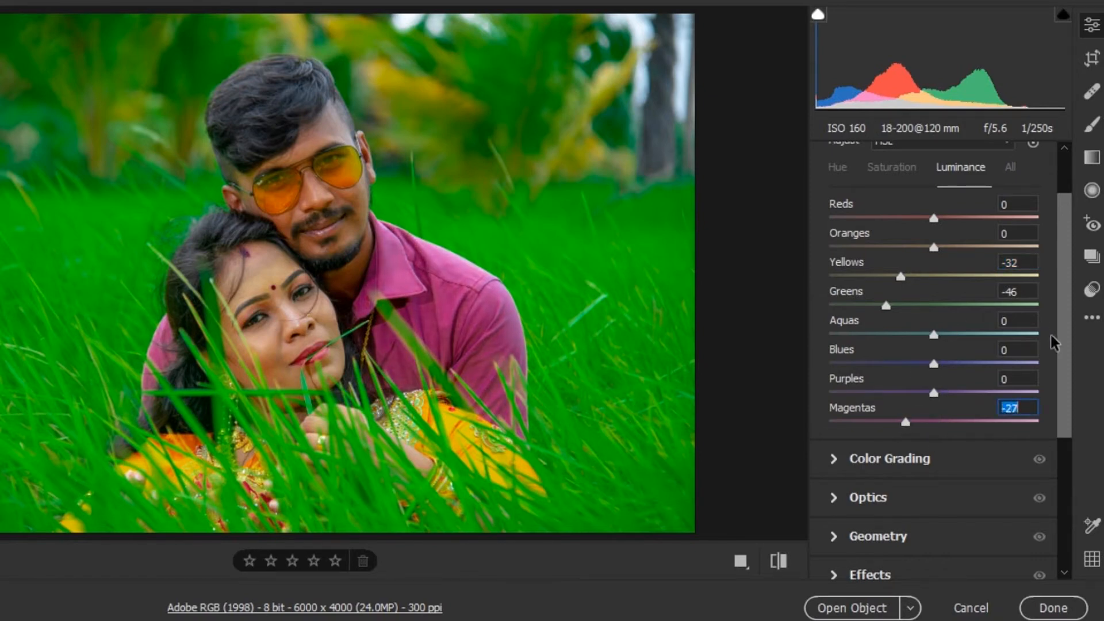
- Adjust the Magentas luminance to -24 with the Targeted Adjustment Tool on the man's shirt
left_click_drag(1066, 349, 1067, 379)
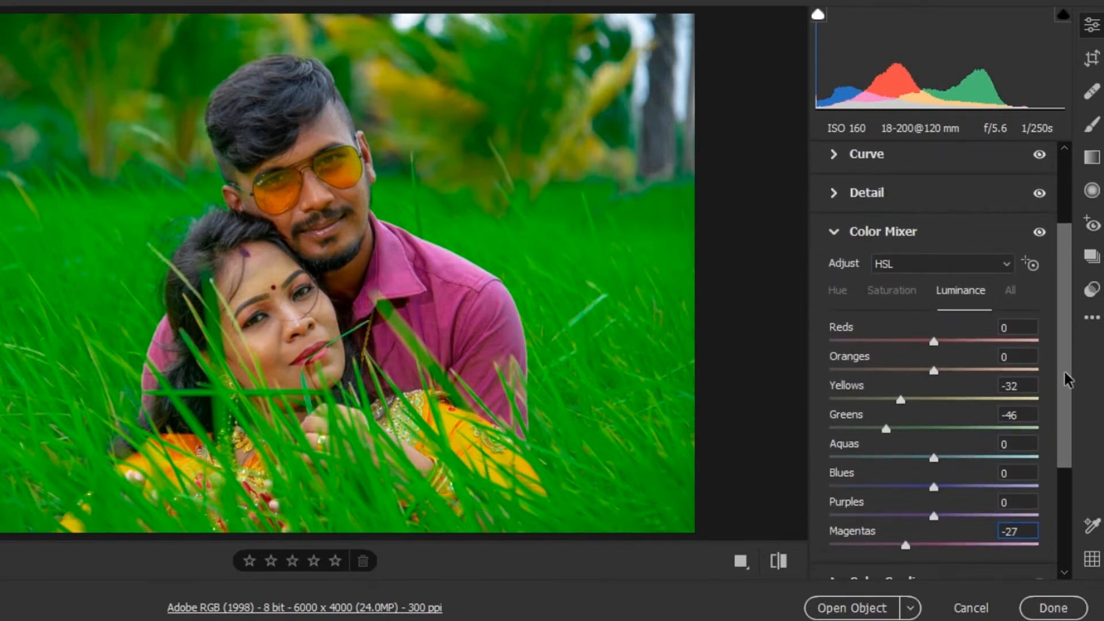
left_click(1030, 265)
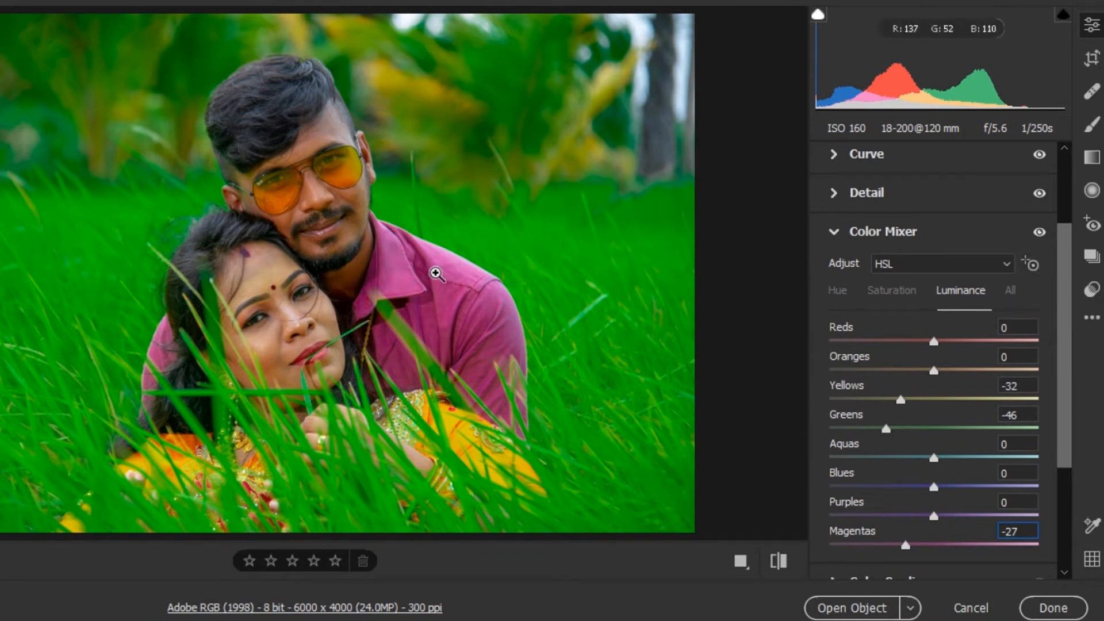
left_click(1027, 267)
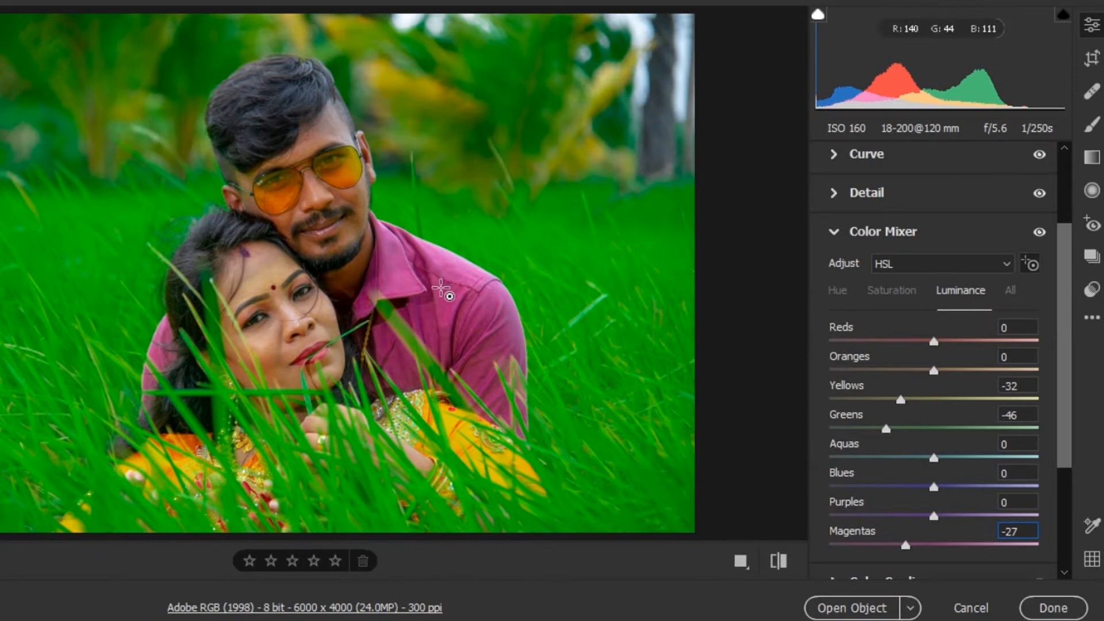
left_click_drag(441, 289, 444, 290)
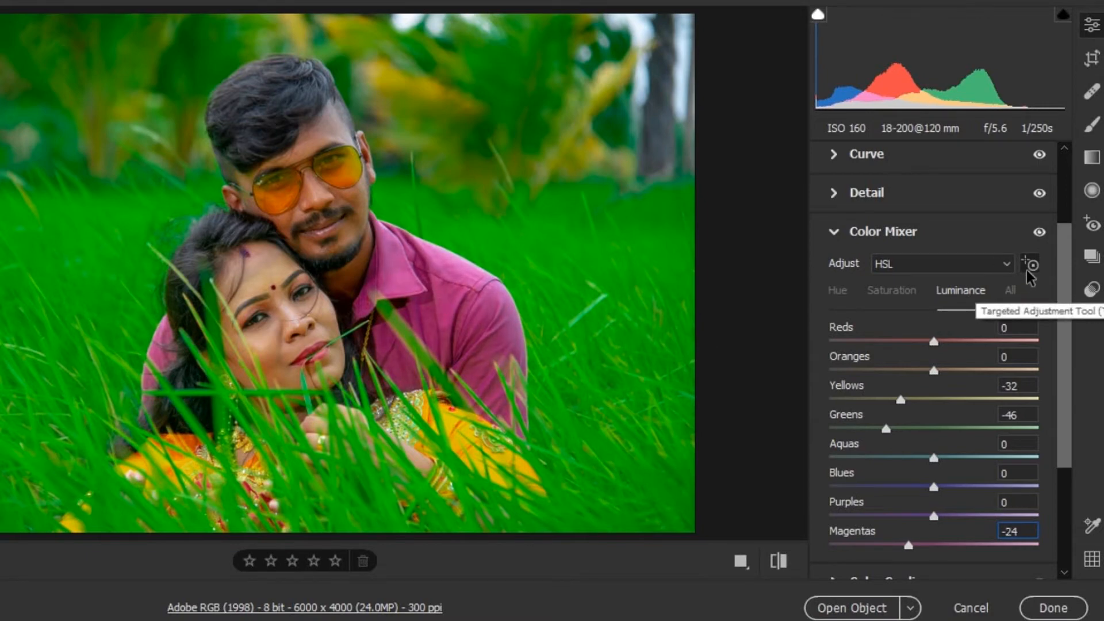
- In Color Grading, set the Highlights to hue 240, saturation 27 and luminance 28, with Blending at 62
left_click_drag(1061, 331, 1069, 448)
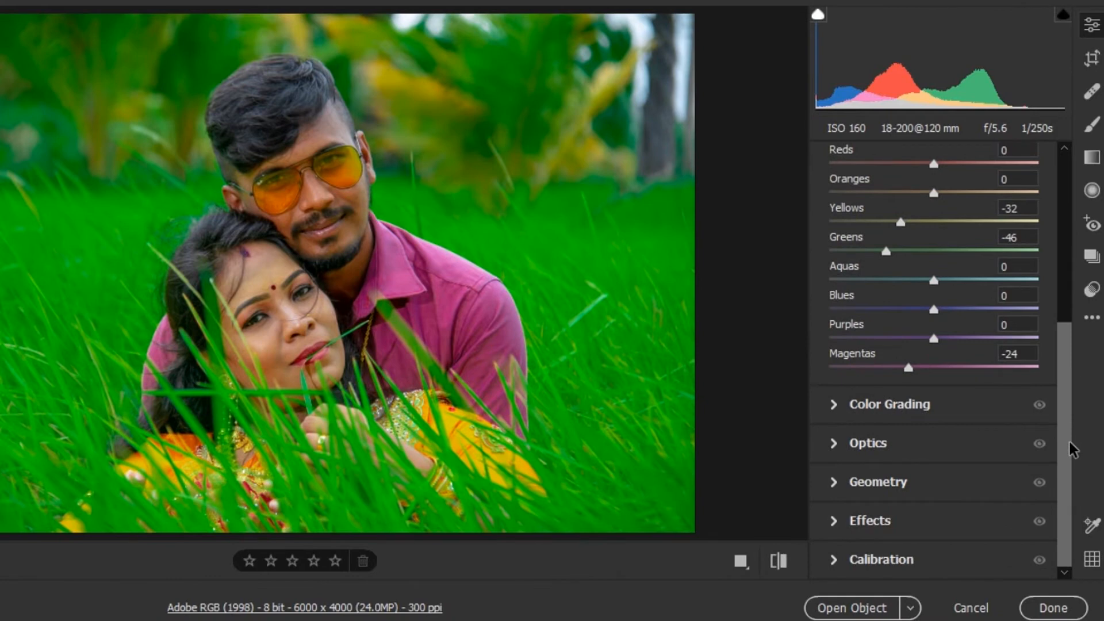
left_click(834, 405)
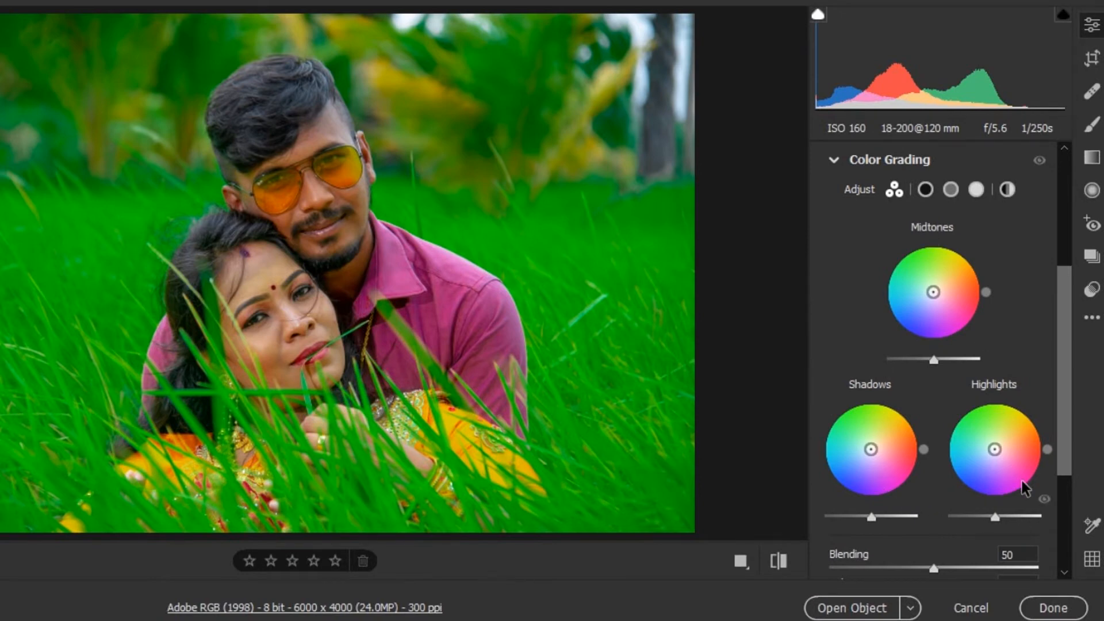
mouse_move(1066, 410)
left_mouse_down()
mouse_move(1065, 436)
mouse_move(1067, 425)
left_mouse_up()
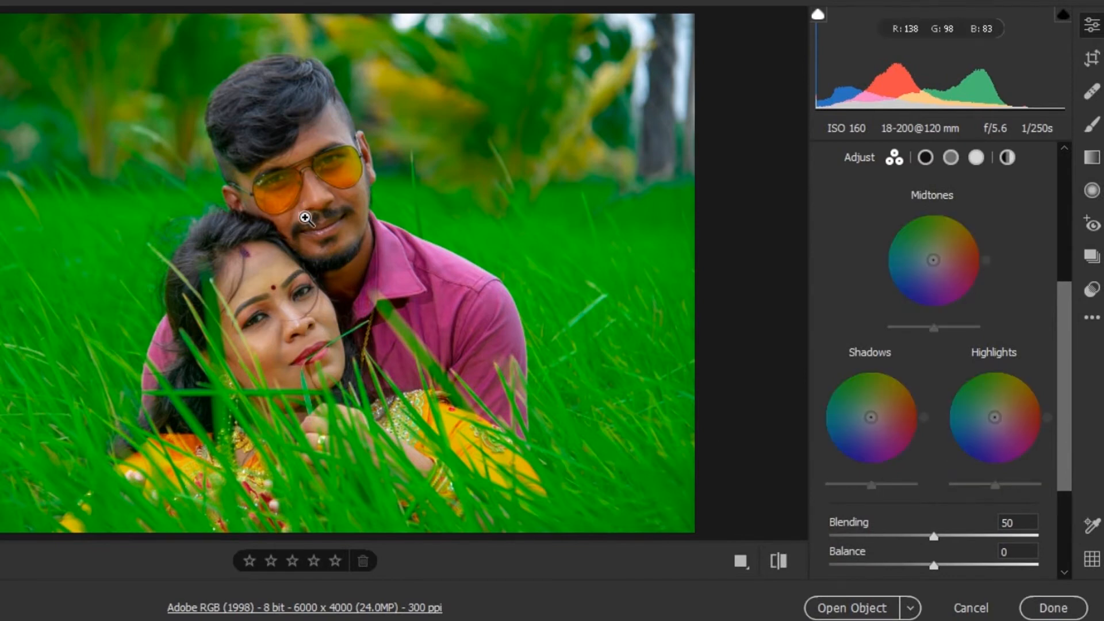
left_click(1014, 424)
mouse_move(1013, 421)
left_mouse_down()
mouse_move(987, 435)
mouse_move(994, 427)
left_mouse_up()
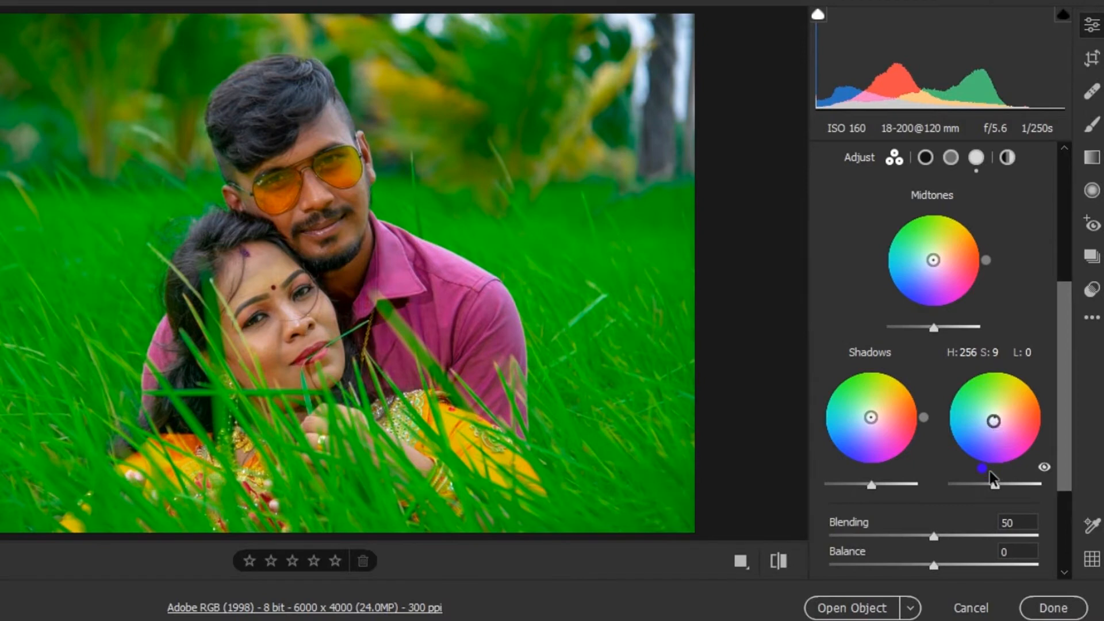
left_click_drag(964, 465, 970, 462)
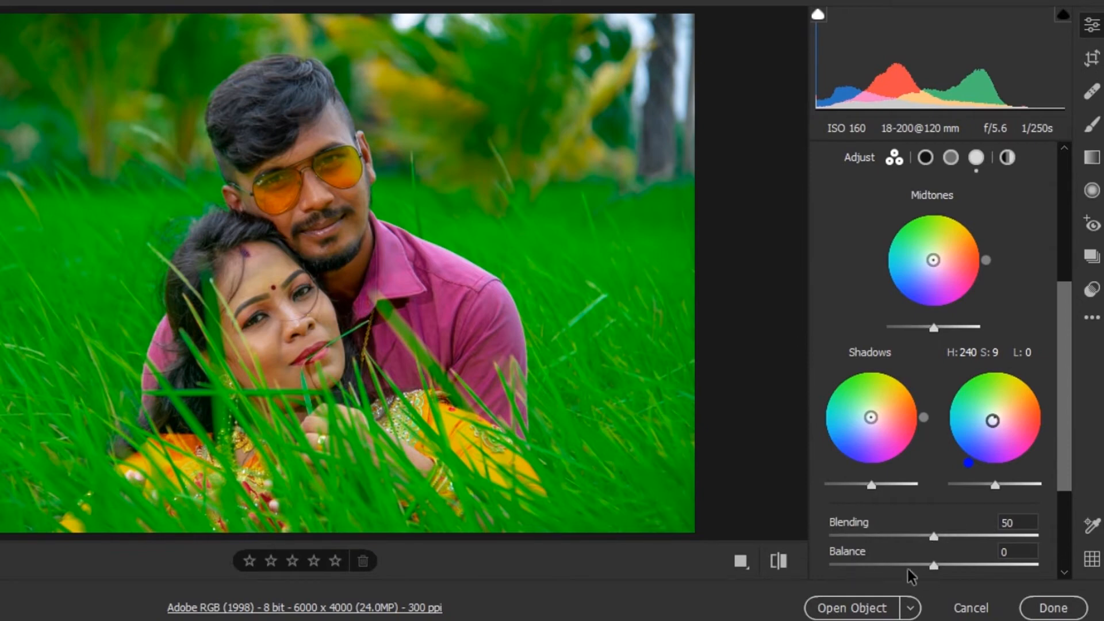
left_click_drag(992, 420, 989, 426)
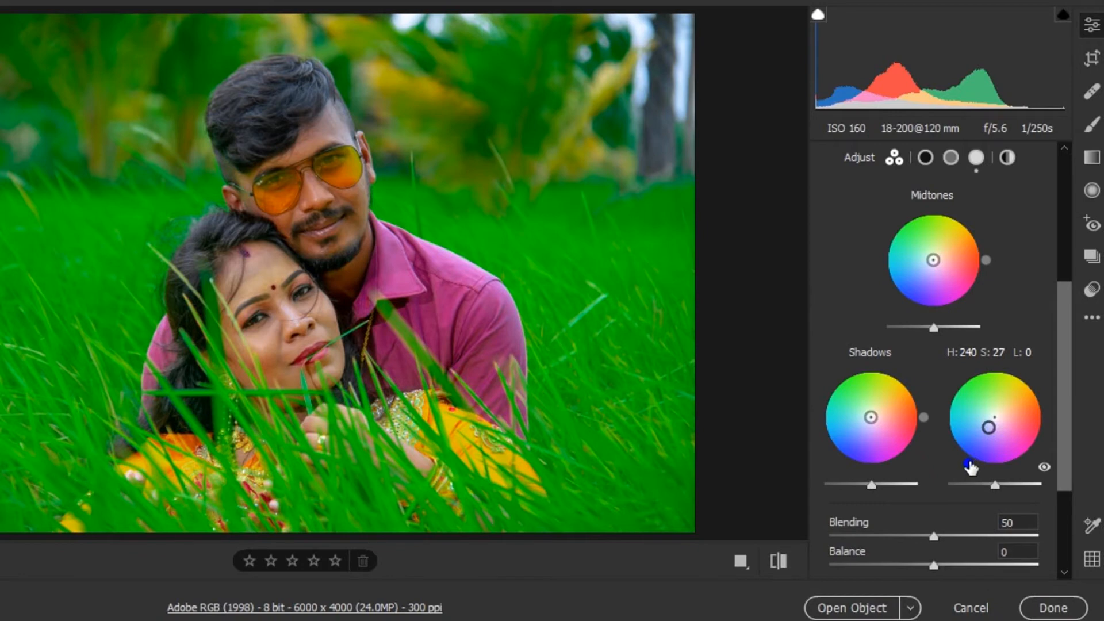
left_click_drag(995, 485, 1013, 489)
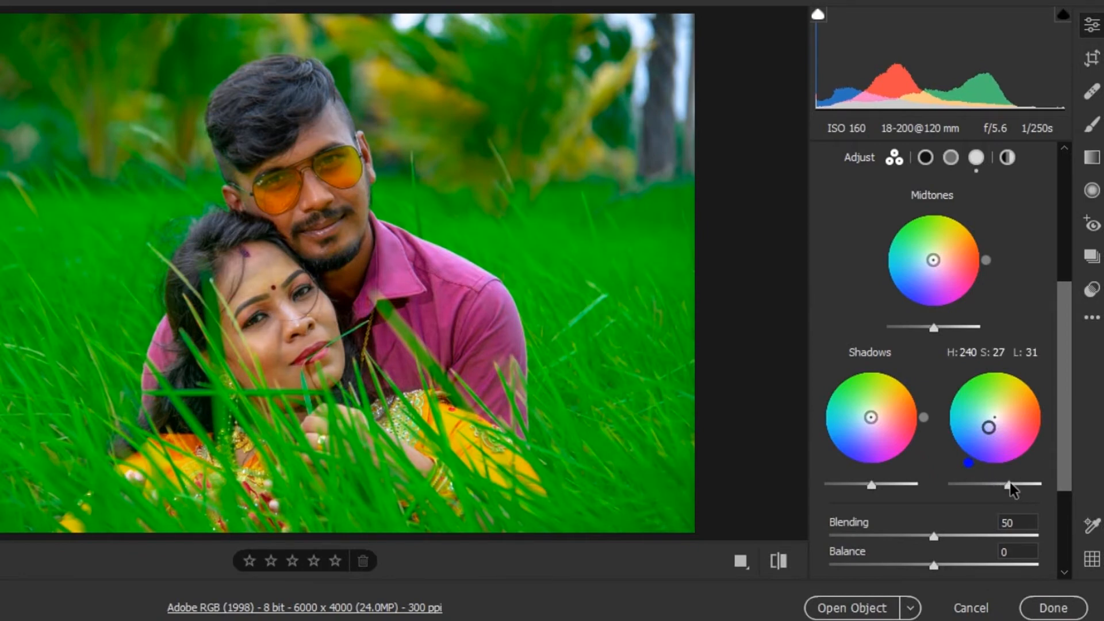
left_click_drag(934, 536, 959, 541)
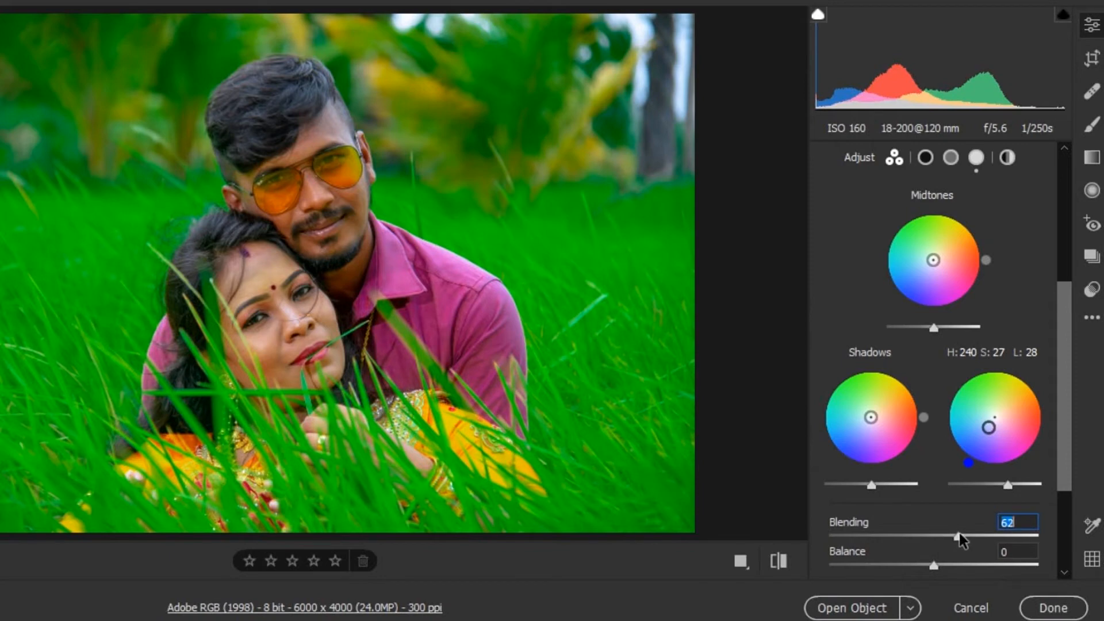
- Set the Calibration saturation to +30 for Blue Primary, +22 for Green Primary and +6 for Red Primary, and the Red Primary hue to -9
left_click_drag(1064, 379, 1077, 470)
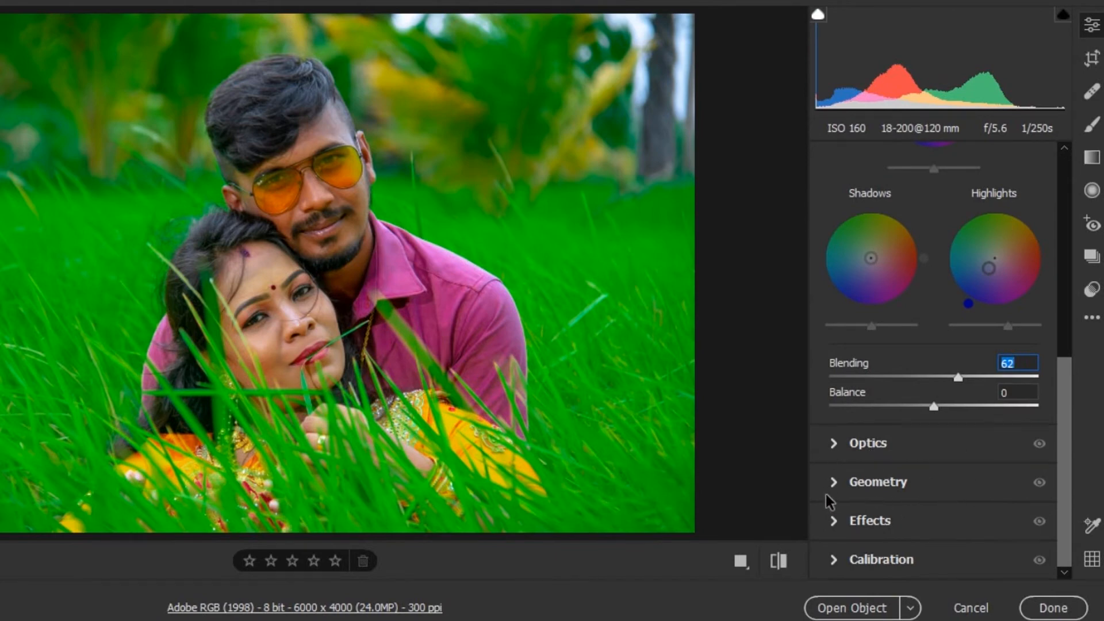
left_click(966, 556)
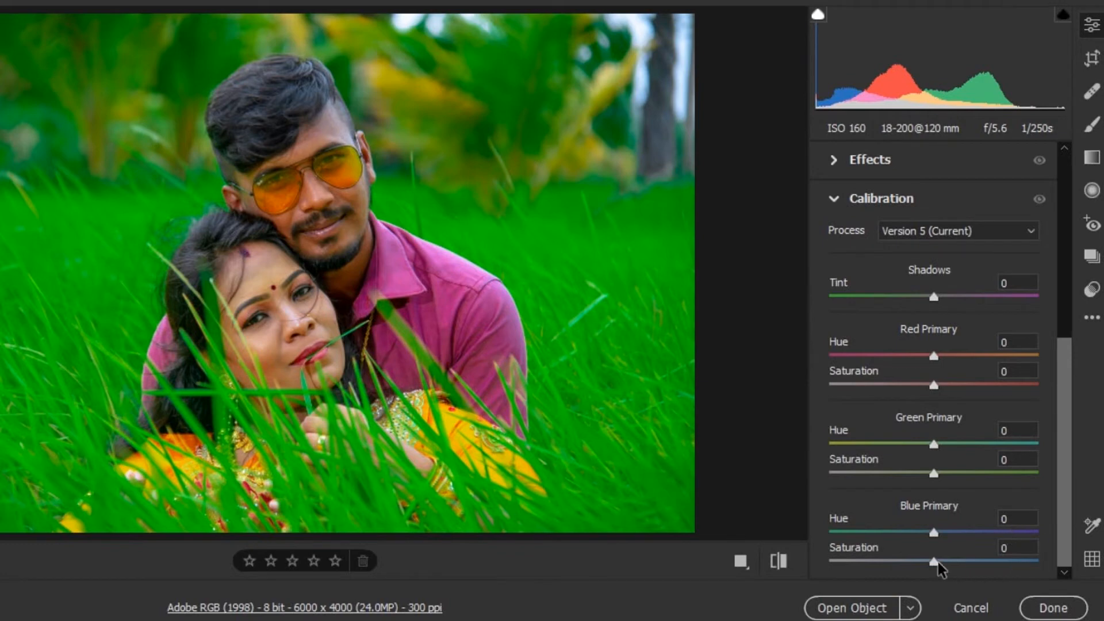
left_click_drag(934, 561, 965, 562)
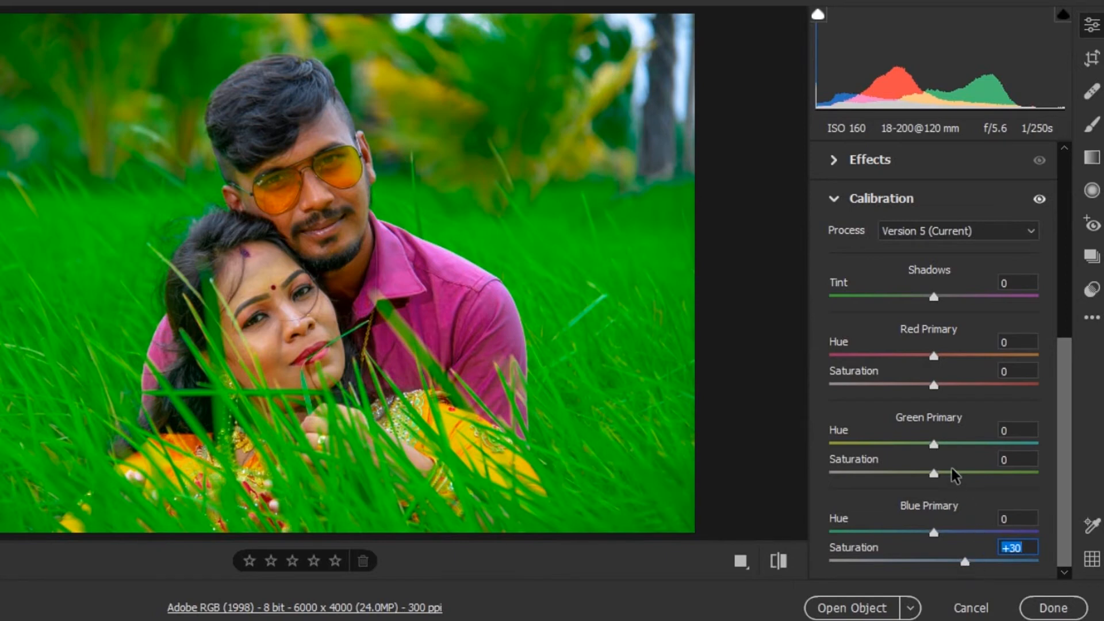
left_click_drag(934, 474, 934, 443)
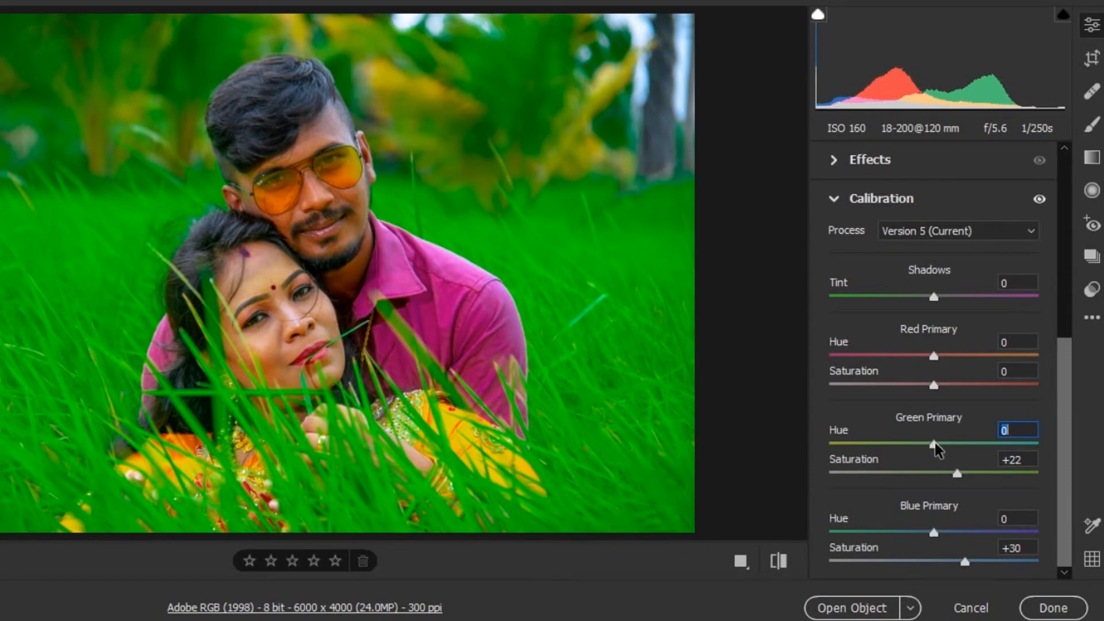
mouse_move(934, 385)
left_mouse_down()
mouse_move(954, 386)
mouse_move(943, 393)
left_mouse_up()
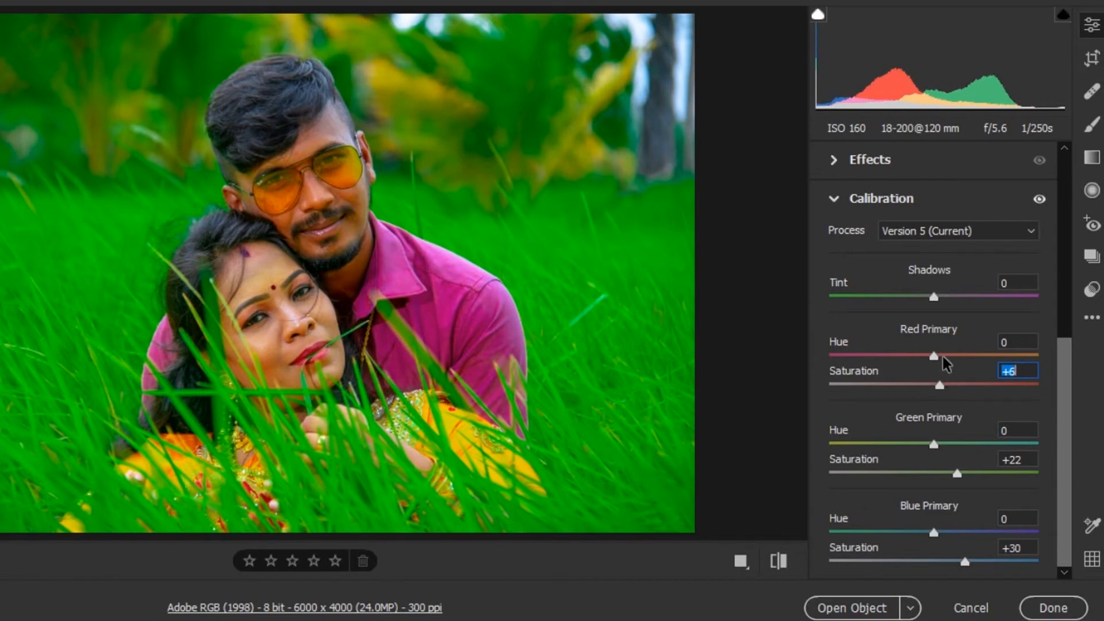
mouse_move(933, 355)
left_mouse_down()
mouse_move(909, 358)
mouse_move(918, 363)
left_mouse_up()
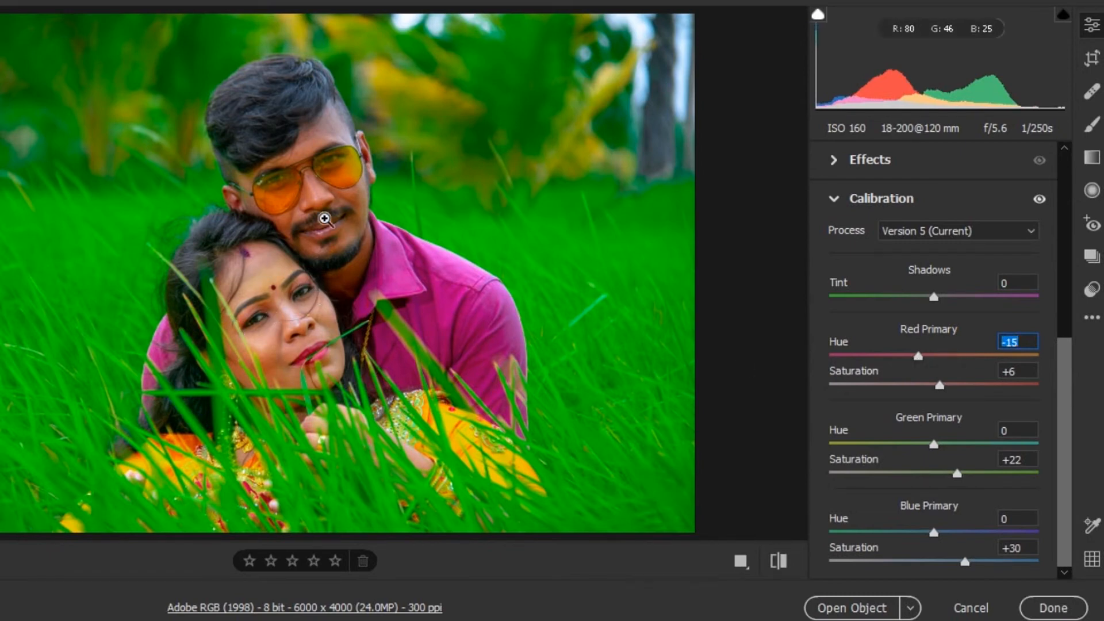
mouse_move(921, 357)
left_mouse_down()
mouse_move(1011, 359)
mouse_move(915, 358)
mouse_move(927, 368)
left_mouse_up()
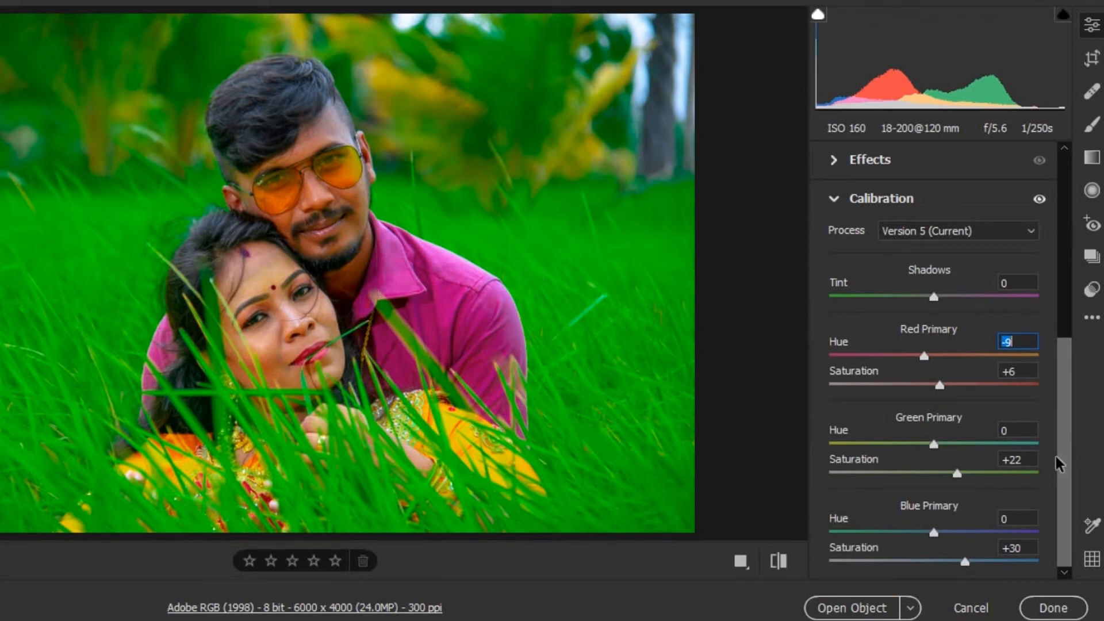
- Open the graded raw photo in Photoshop as a smart object
left_click_drag(1067, 469, 1068, 495)
key("ctrl+a")
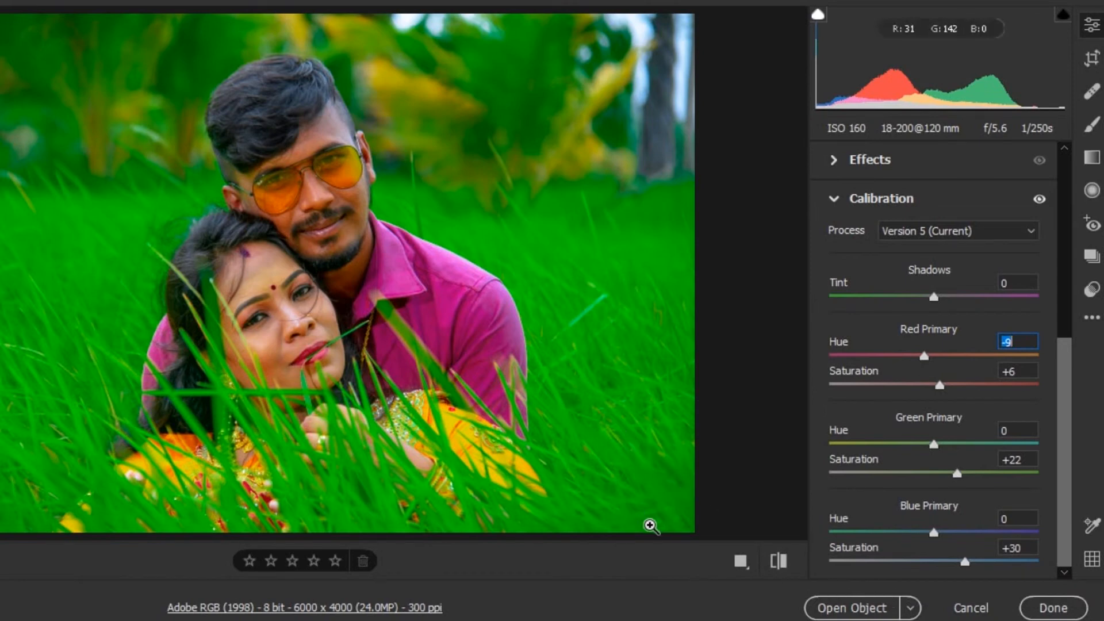
left_click(911, 613)
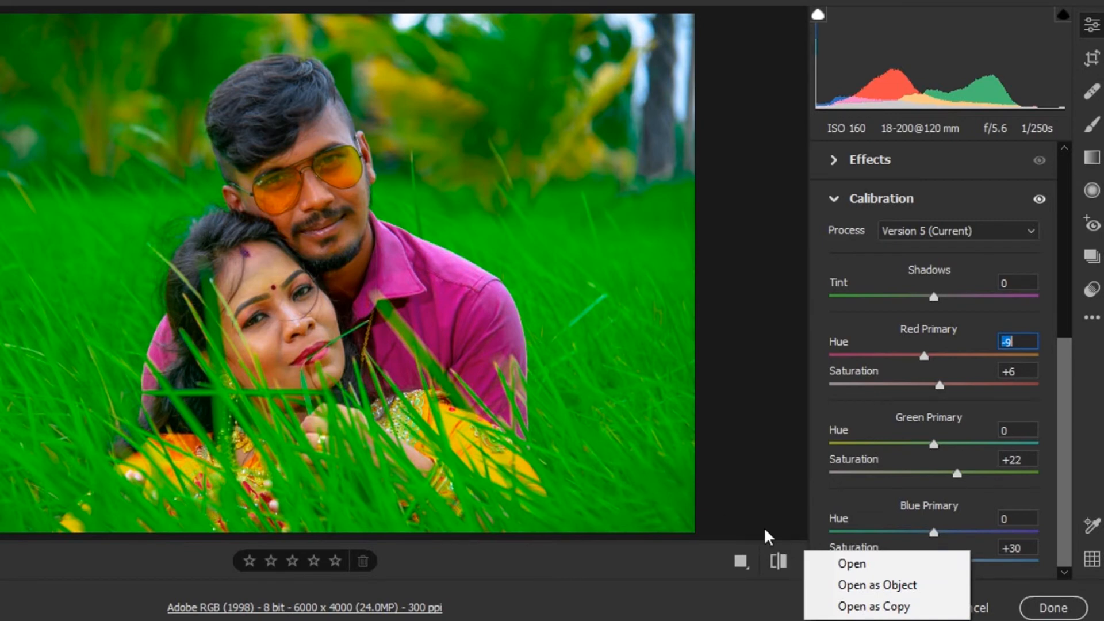
left_click(869, 587)
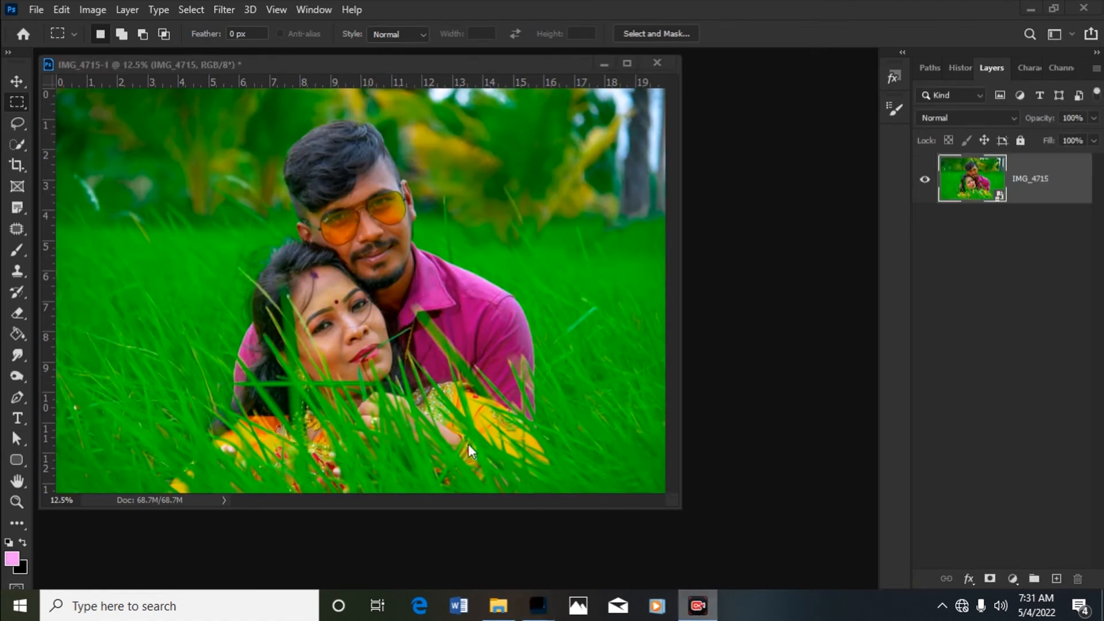
- Reopen the raw settings of the IMG_4715 smart object layer and accept them without edits
left_click(1001, 201)
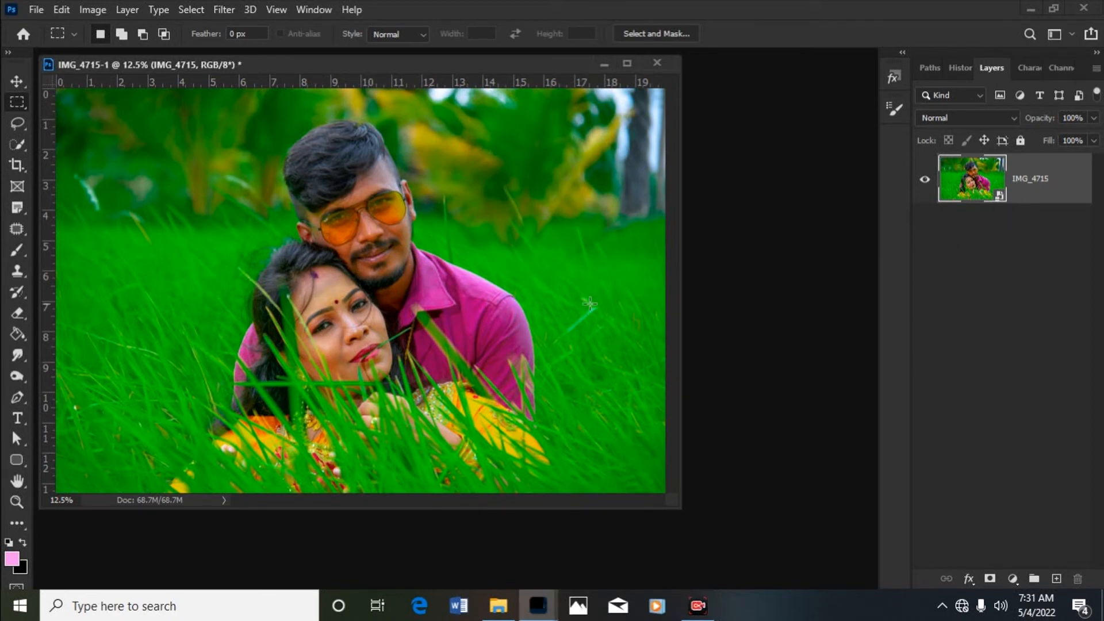
double_click(1002, 197)
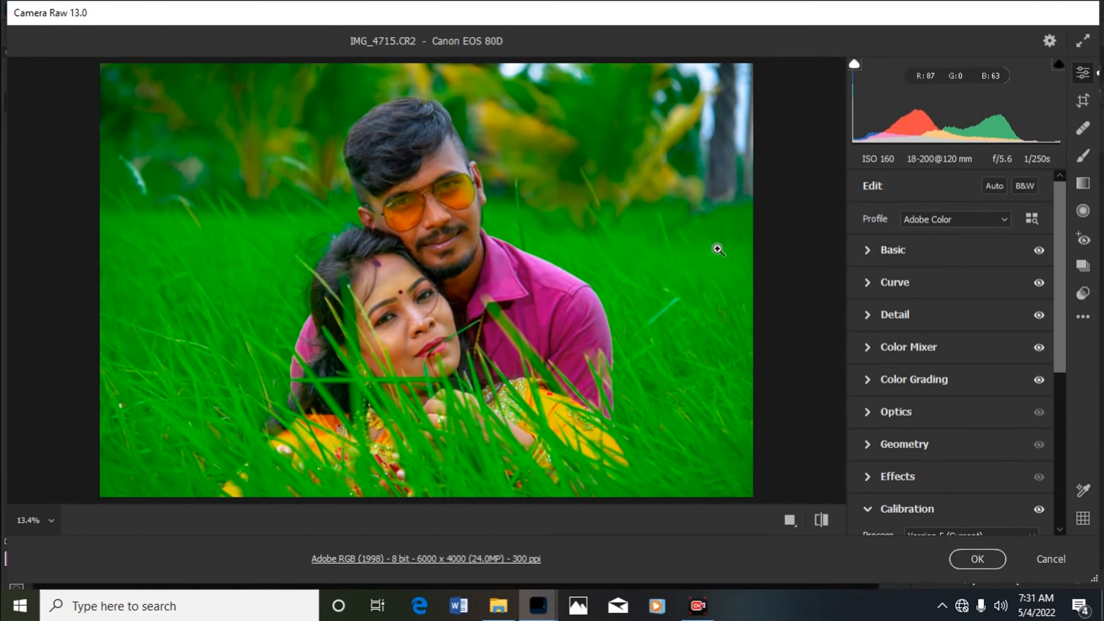
left_click(1066, 563)
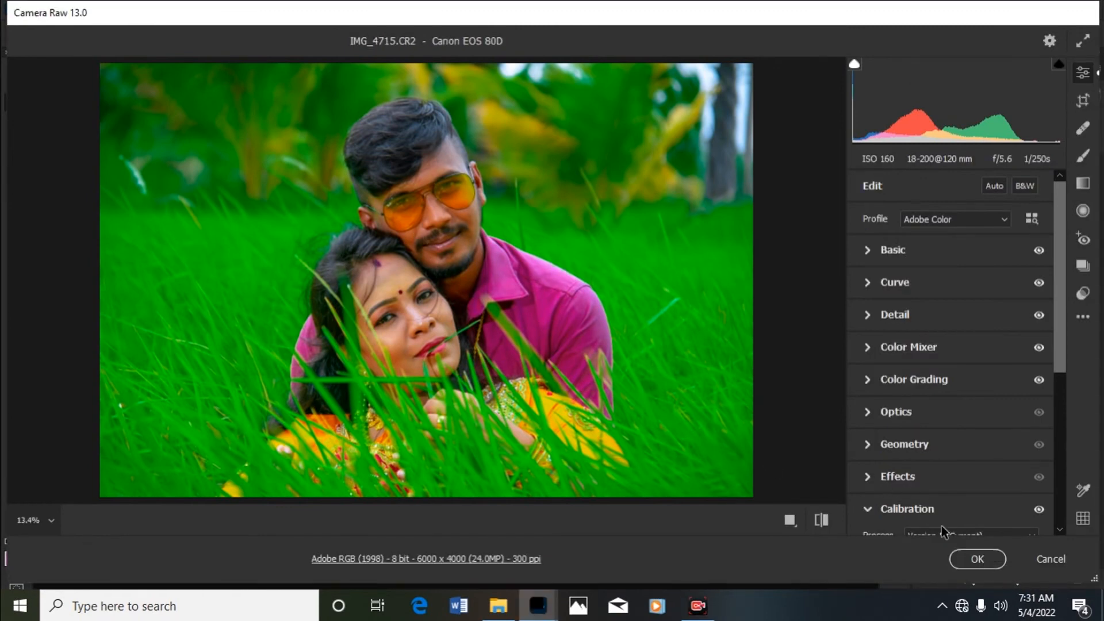
left_click(978, 559)
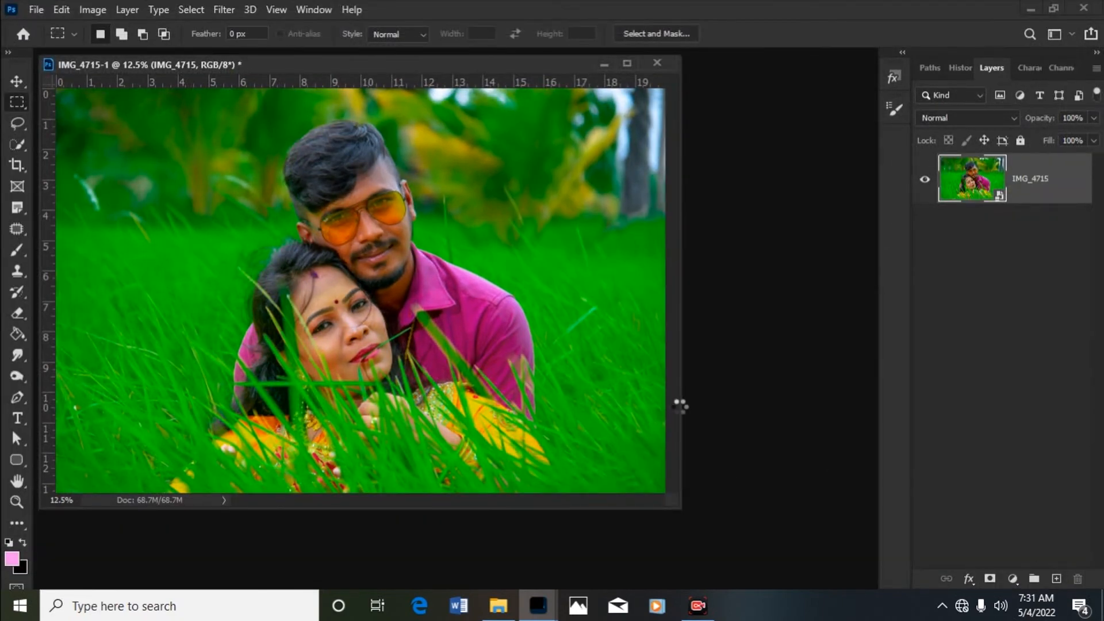
left_click_drag(503, 68, 557, 92)
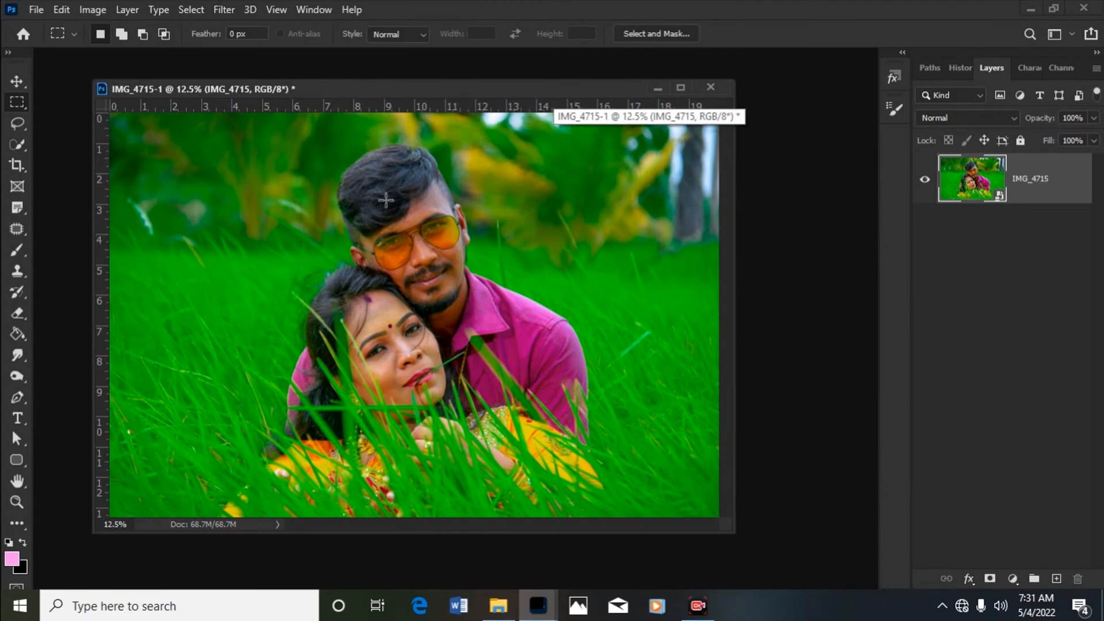
left_click(225, 10)
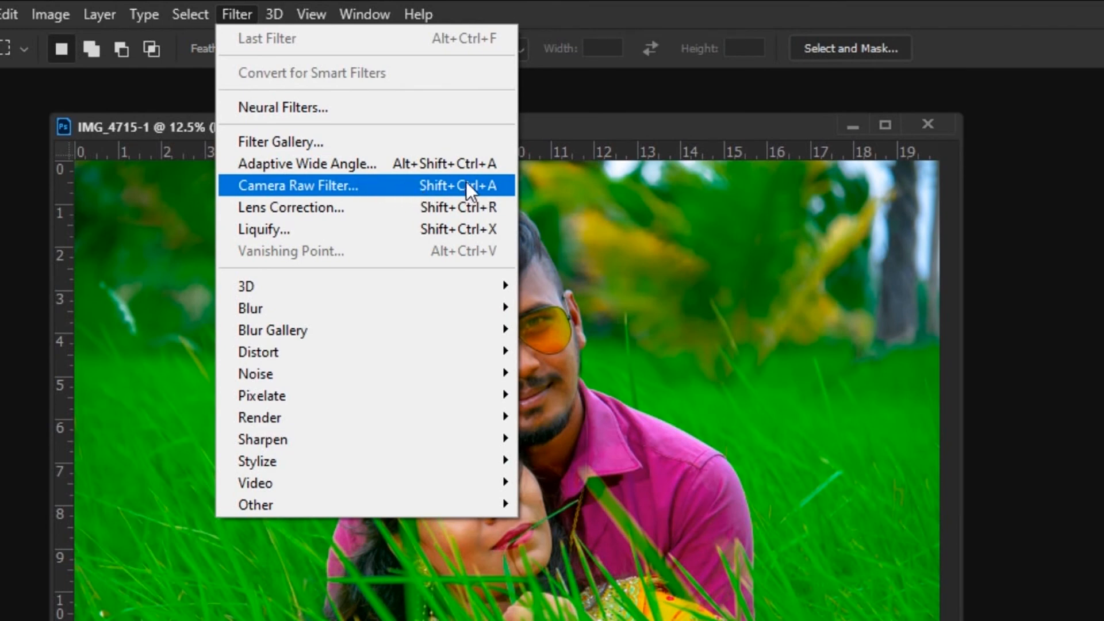
left_click(631, 139)
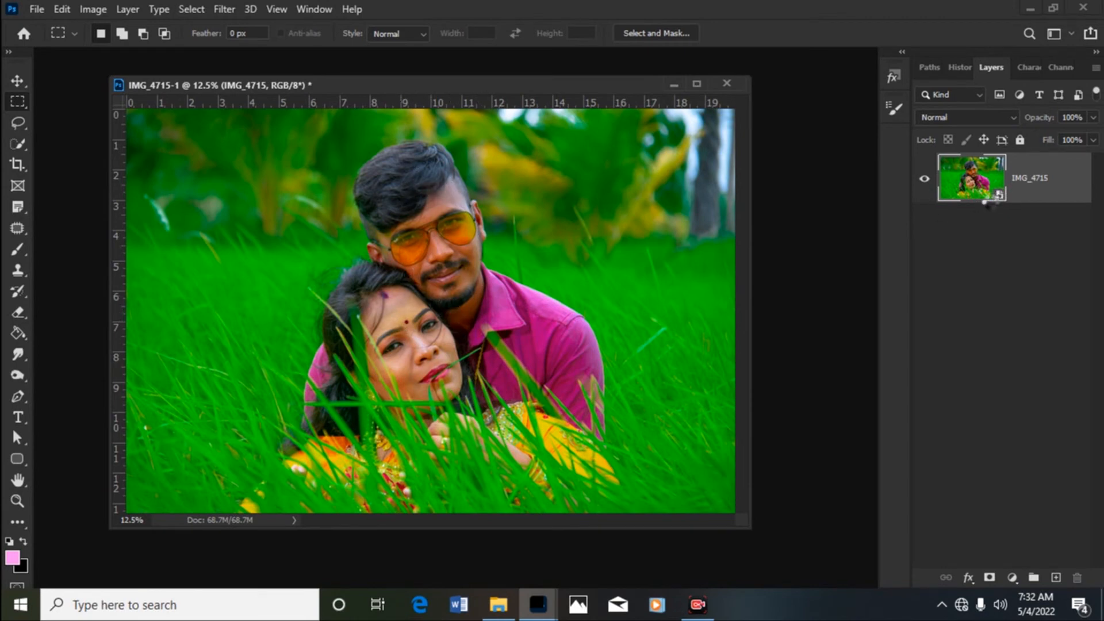
- Reopen the IMG_4715 smart object in Camera Raw, show its Basic settings and activate the Radial Filter
key("ctrl+shift+a")
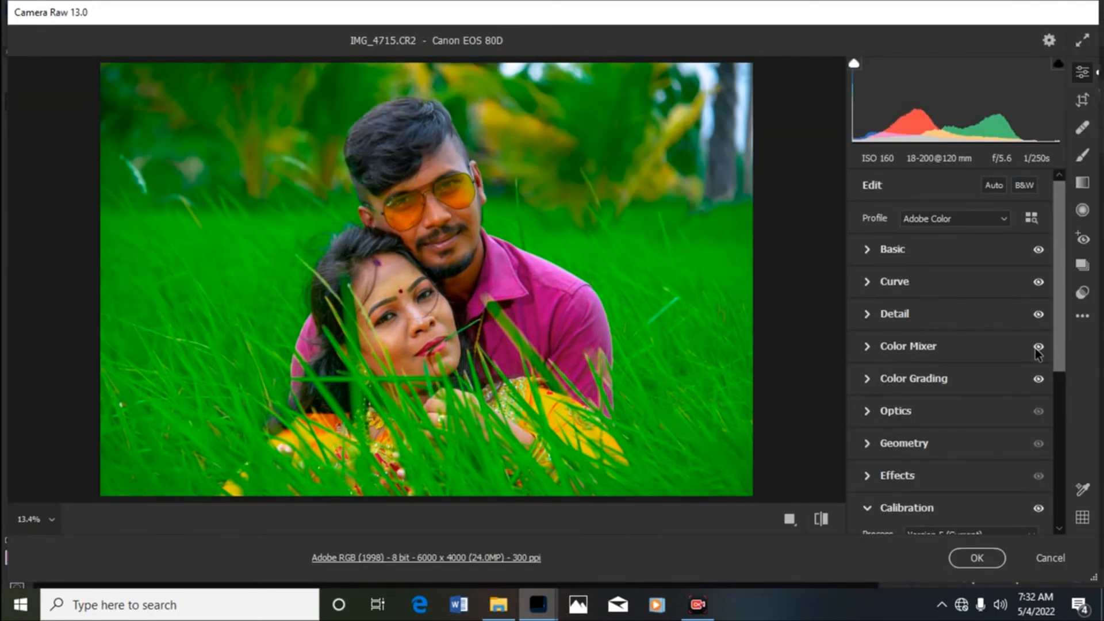
left_click(868, 251)
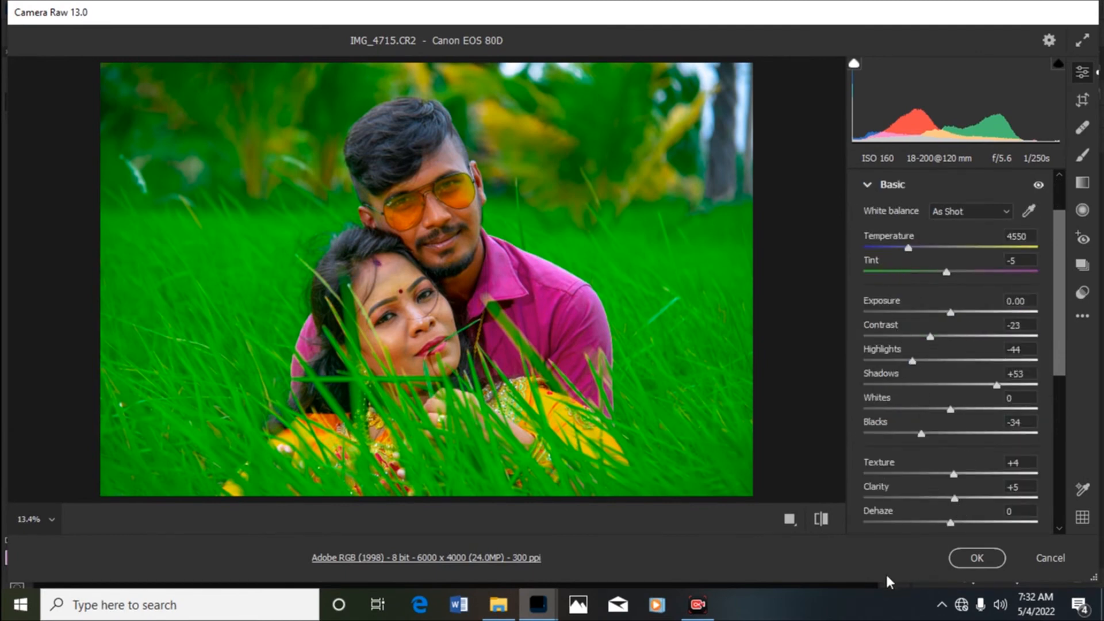
key("j")
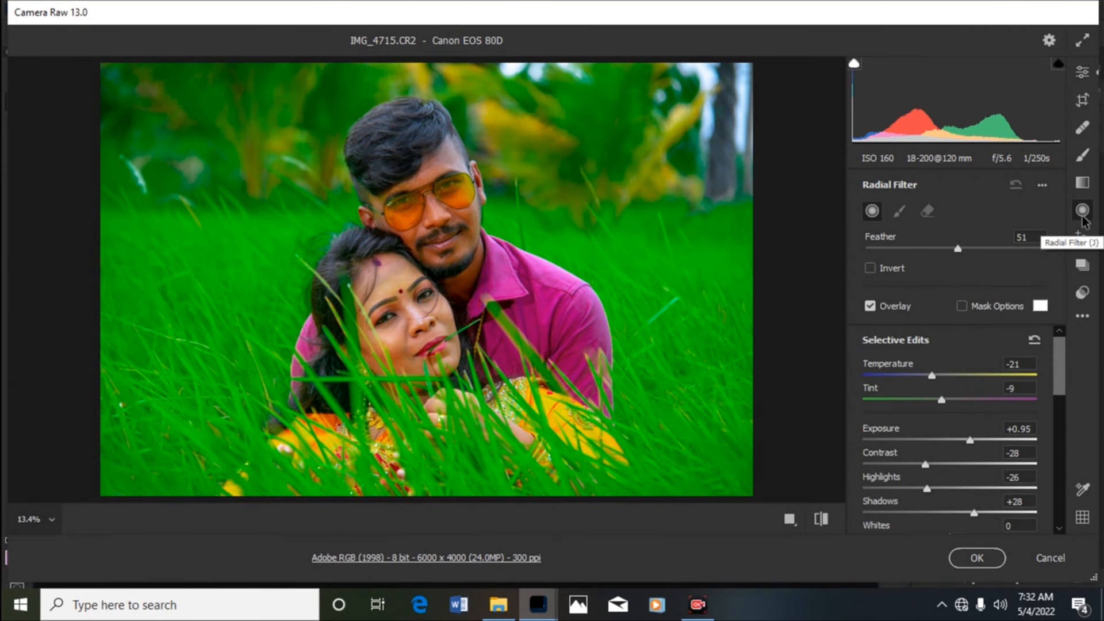
- Draw a tilted elliptical radial filter around the man's face and set its Feather to 44
left_click_drag(414, 194, 454, 269)
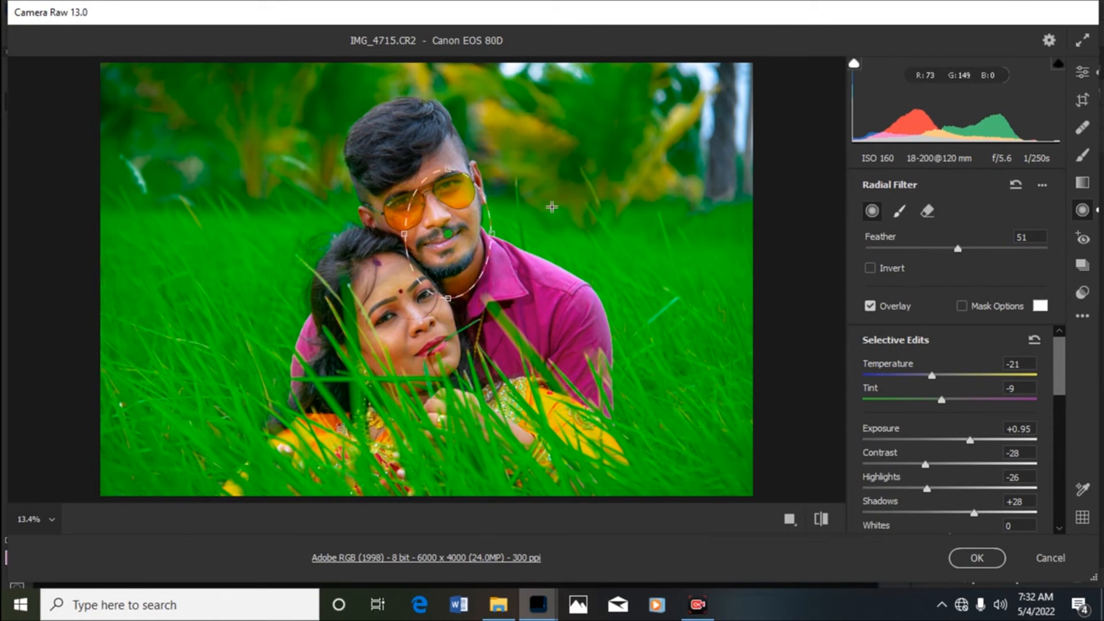
left_click_drag(459, 156, 439, 154)
left_click_drag(442, 210, 489, 217)
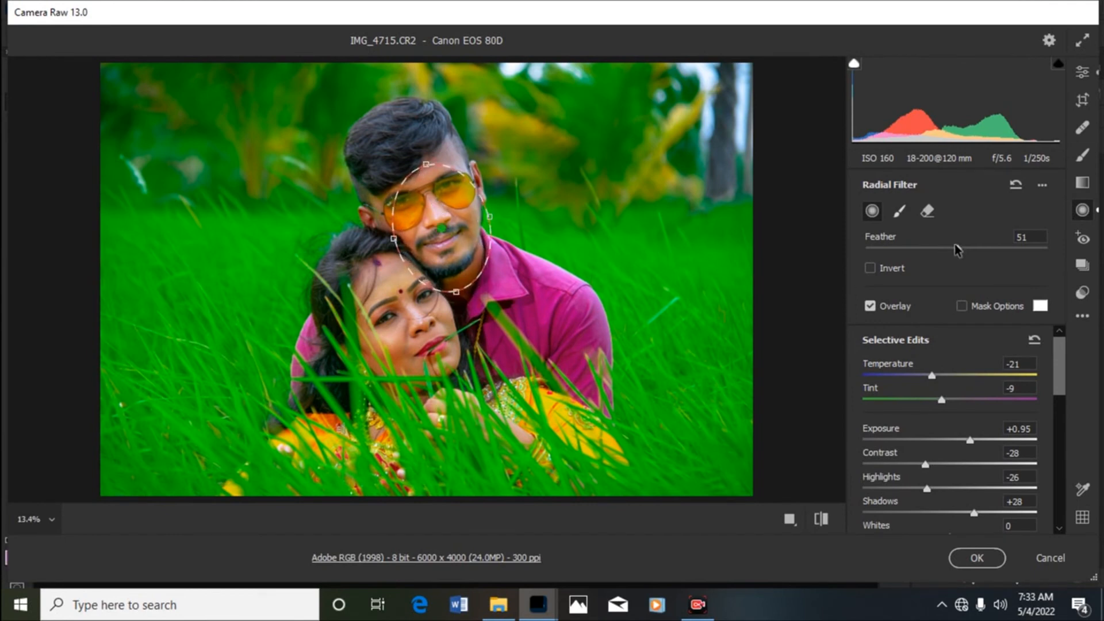
left_click_drag(957, 249, 952, 251)
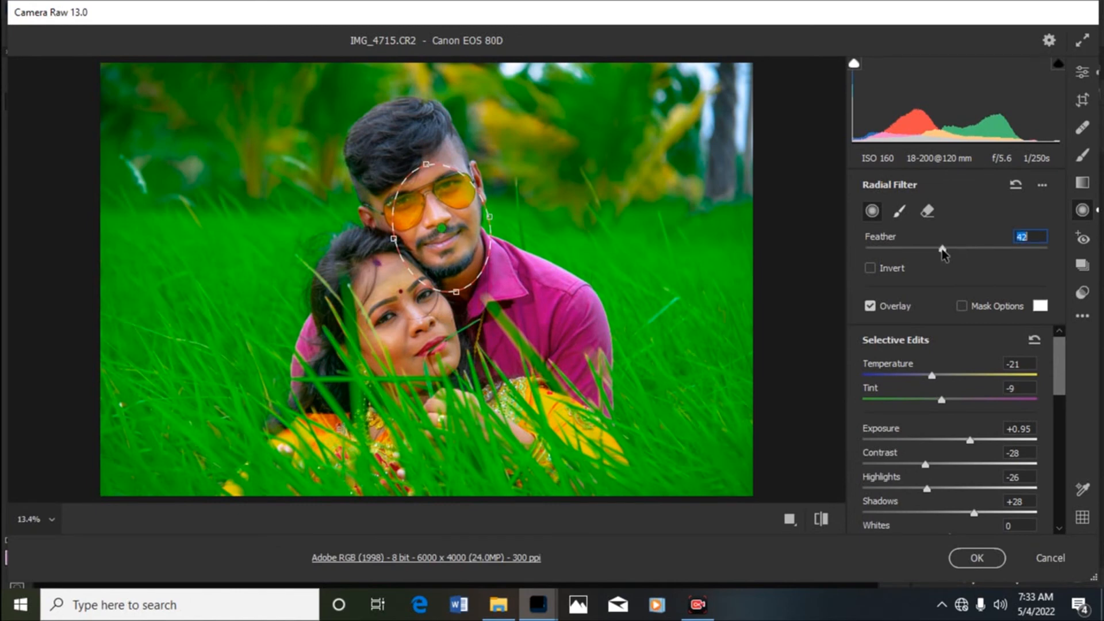
- Set the radial filter's Exposure to +0.80 and shift the ellipse slightly down towards the man's chin and neck
left_click_drag(1057, 362, 1060, 380)
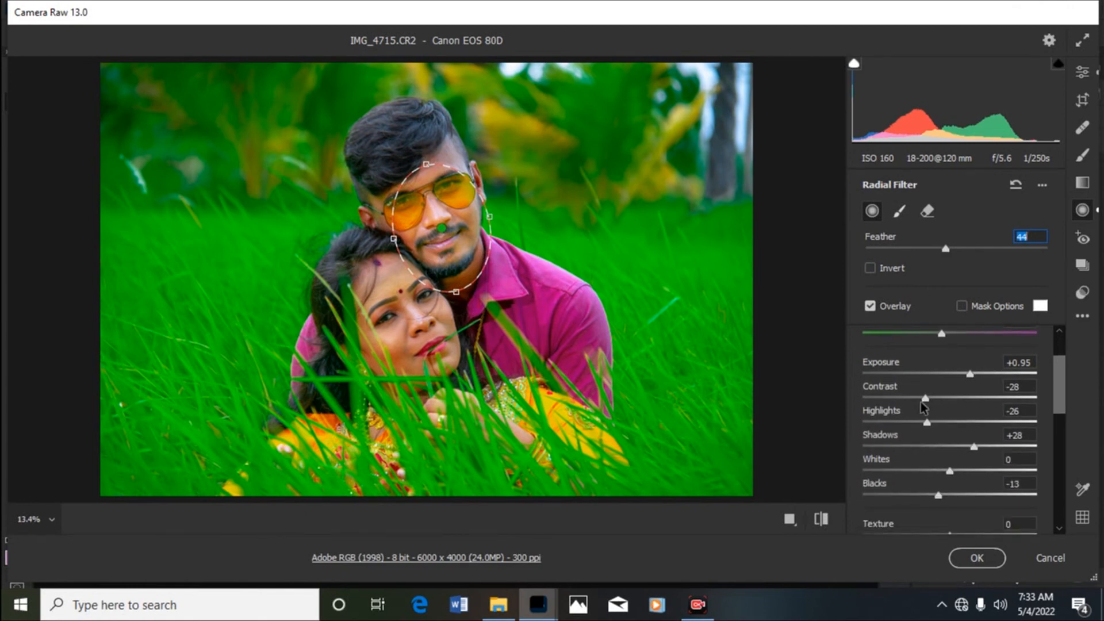
mouse_move(1058, 383)
left_mouse_down()
mouse_move(1059, 412)
mouse_move(1061, 377)
left_mouse_up()
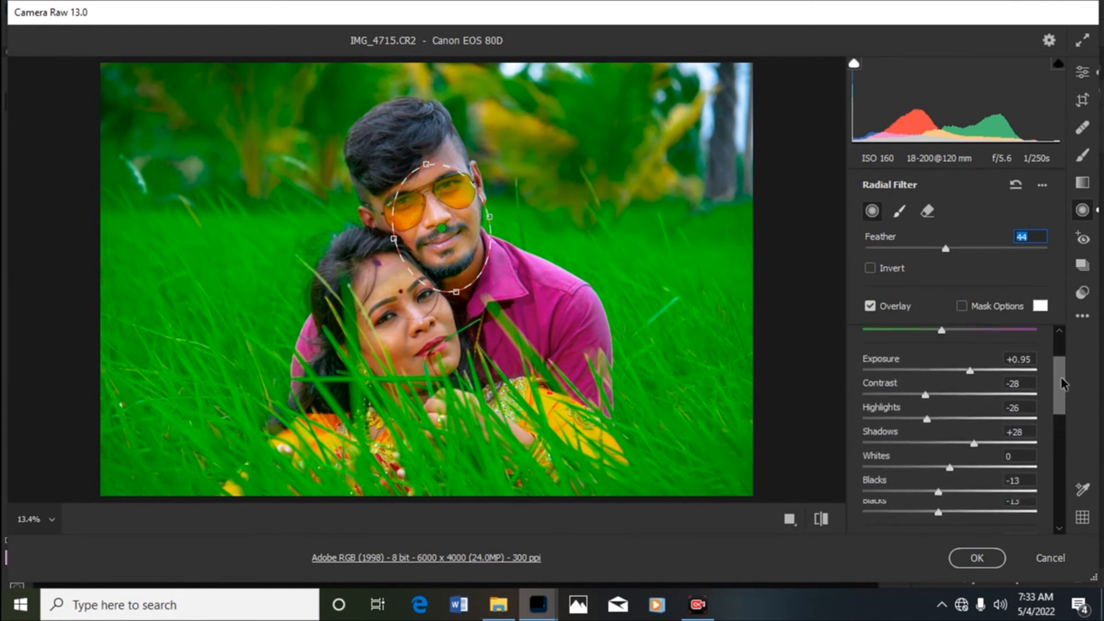
left_click(969, 391)
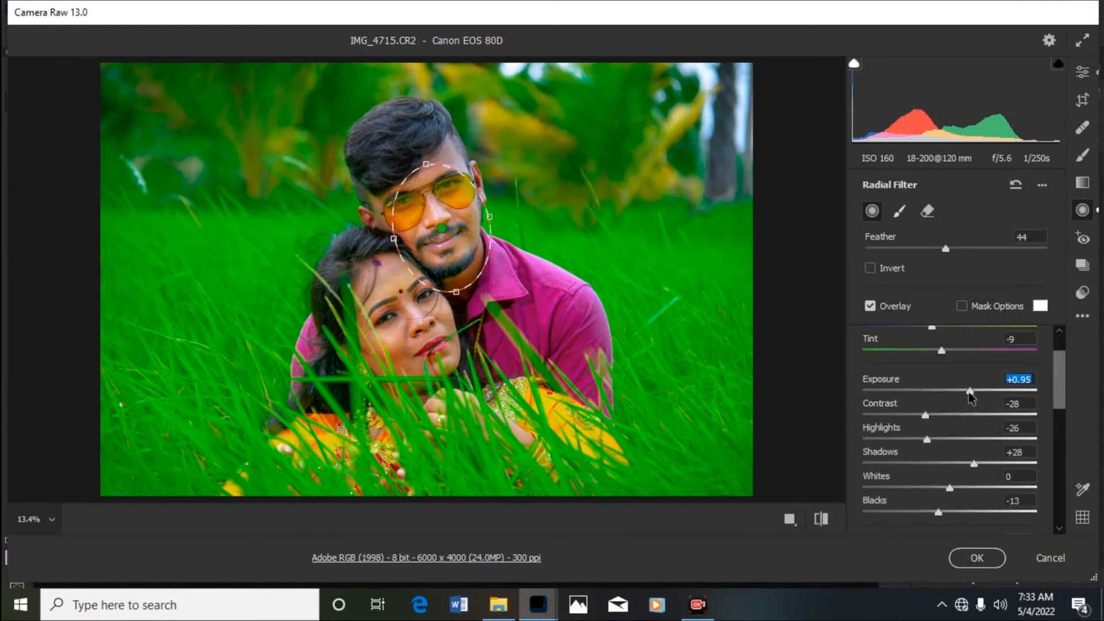
left_click_drag(453, 264, 461, 276)
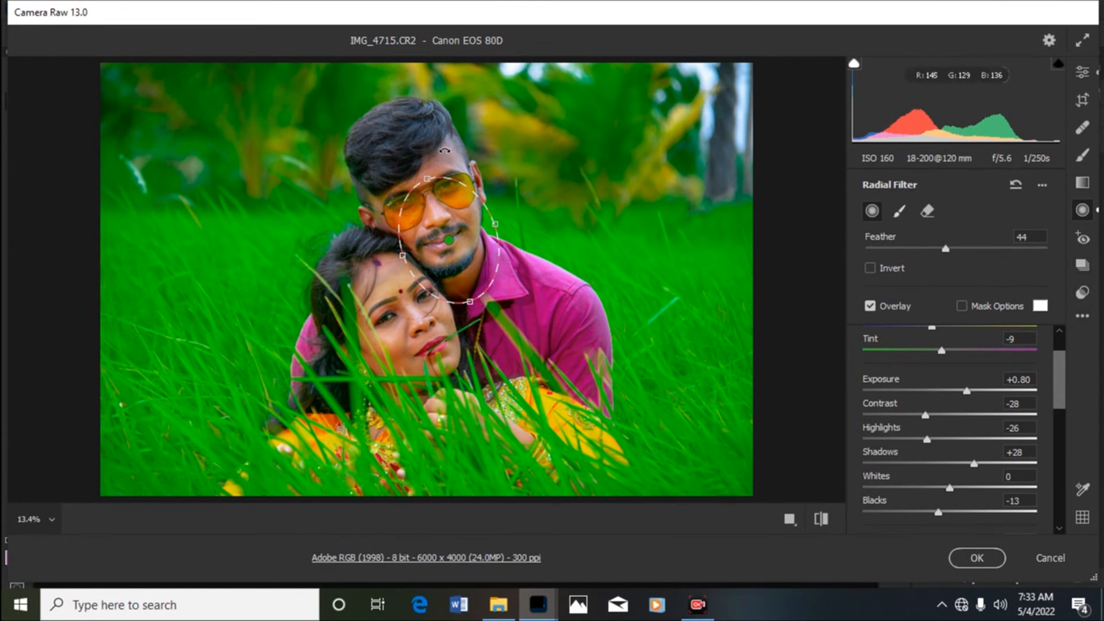
- Draw a small second radial filter around the man's temple beside his sunglasses and set its Exposure to +0.65
left_click_drag(438, 122, 382, 206)
mouse_move(966, 392)
left_mouse_down()
mouse_move(950, 396)
mouse_move(963, 396)
left_mouse_up()
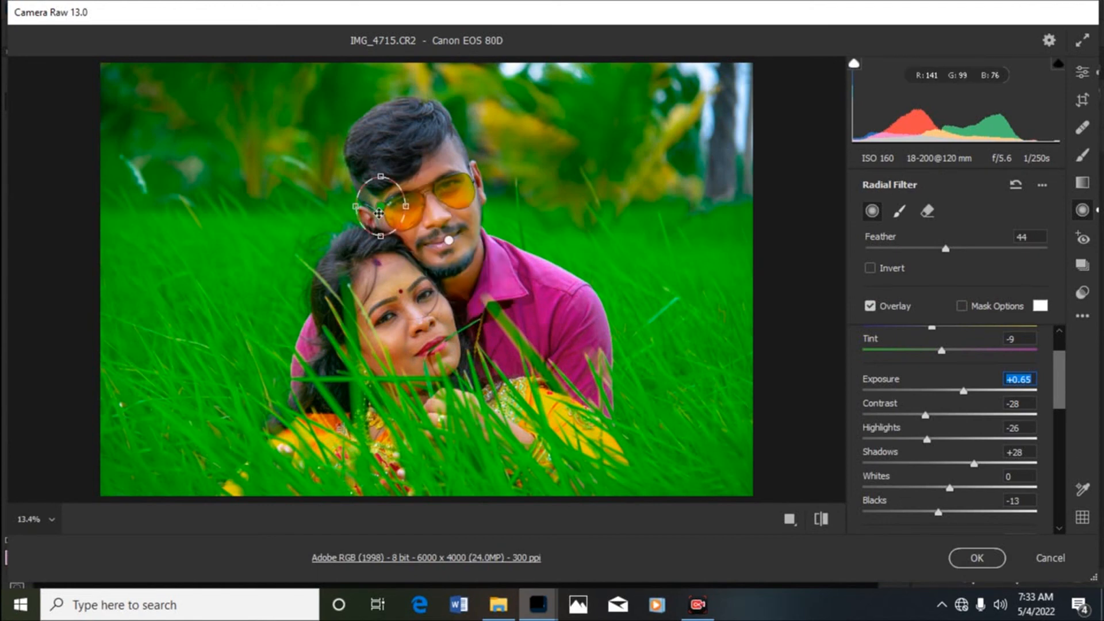
- Review the settings of the face and temple radial filters, and close Camera Raw without applying the changes
left_click(449, 240)
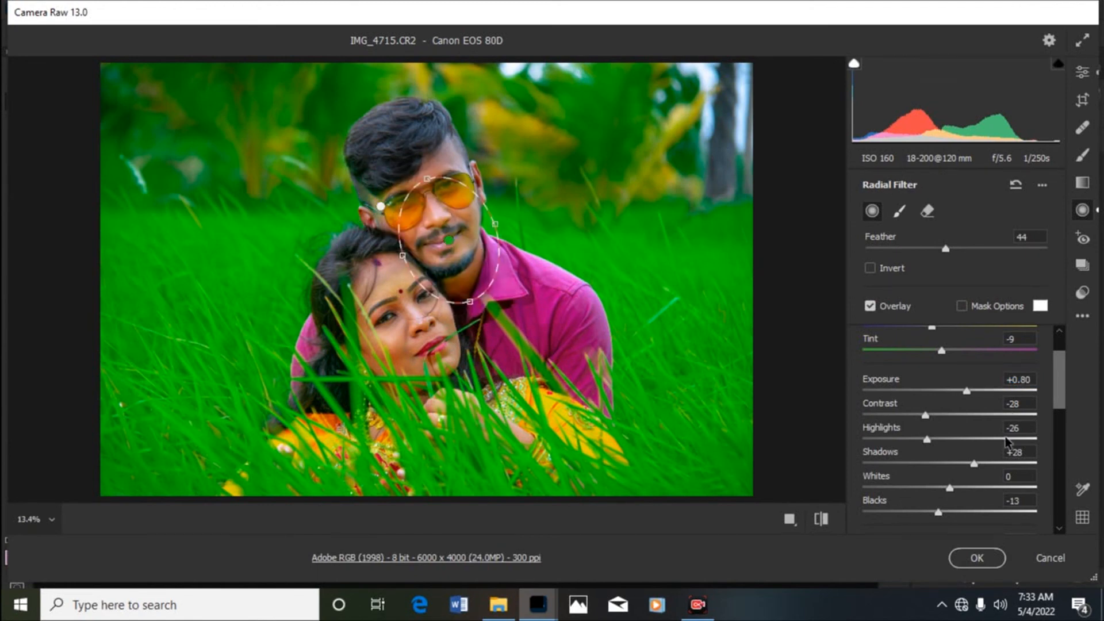
left_click_drag(1060, 374, 1061, 384)
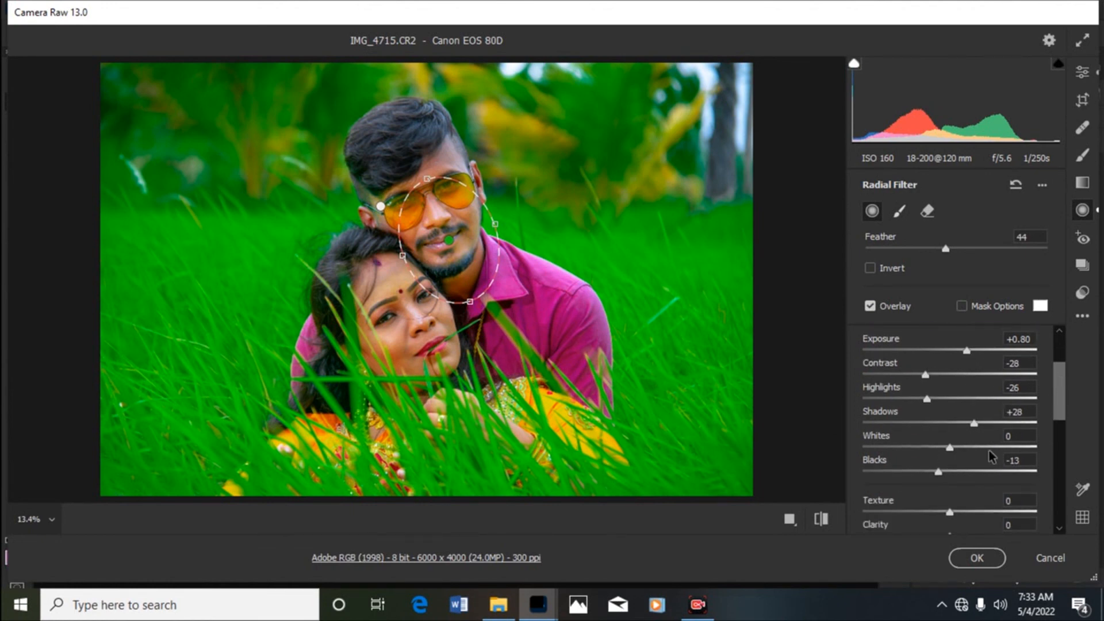
left_click(380, 206)
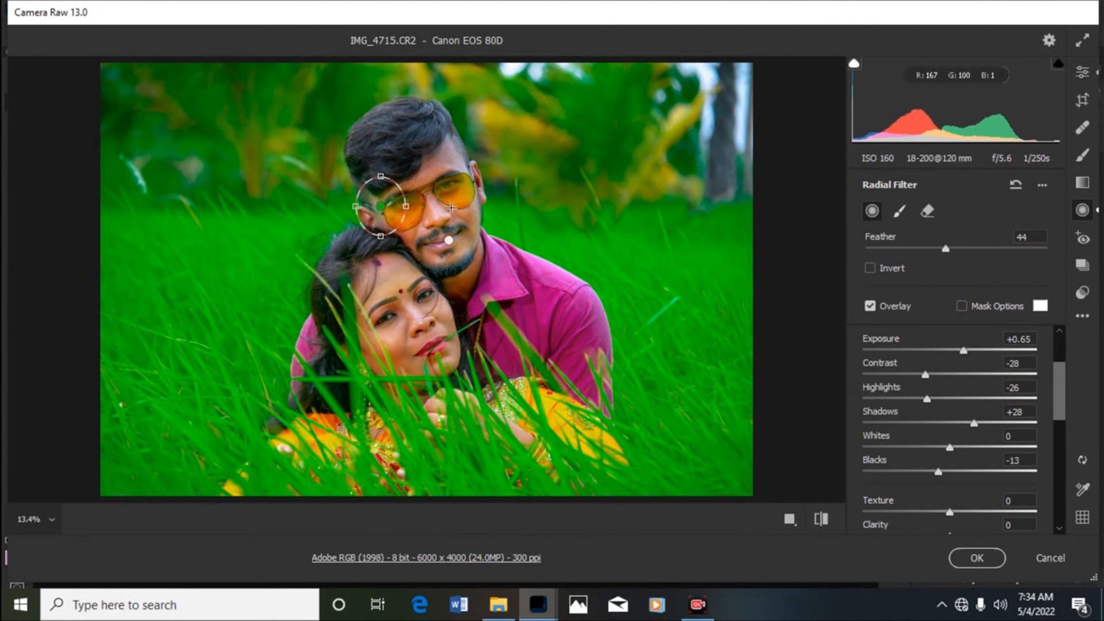
left_click_drag(1061, 387, 1061, 455)
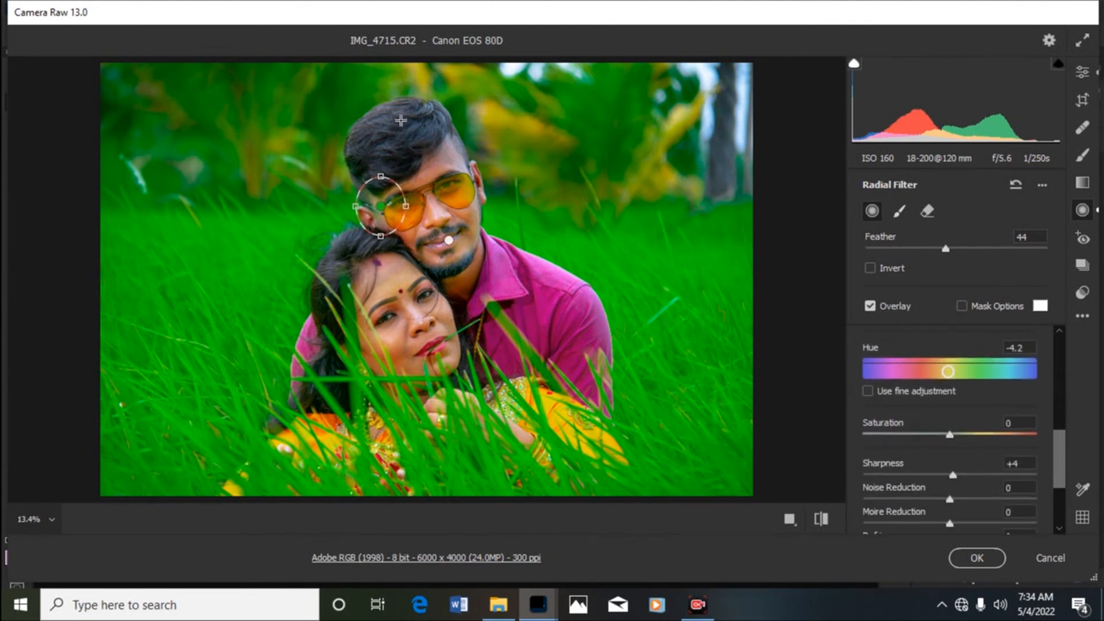
left_click(1068, 564)
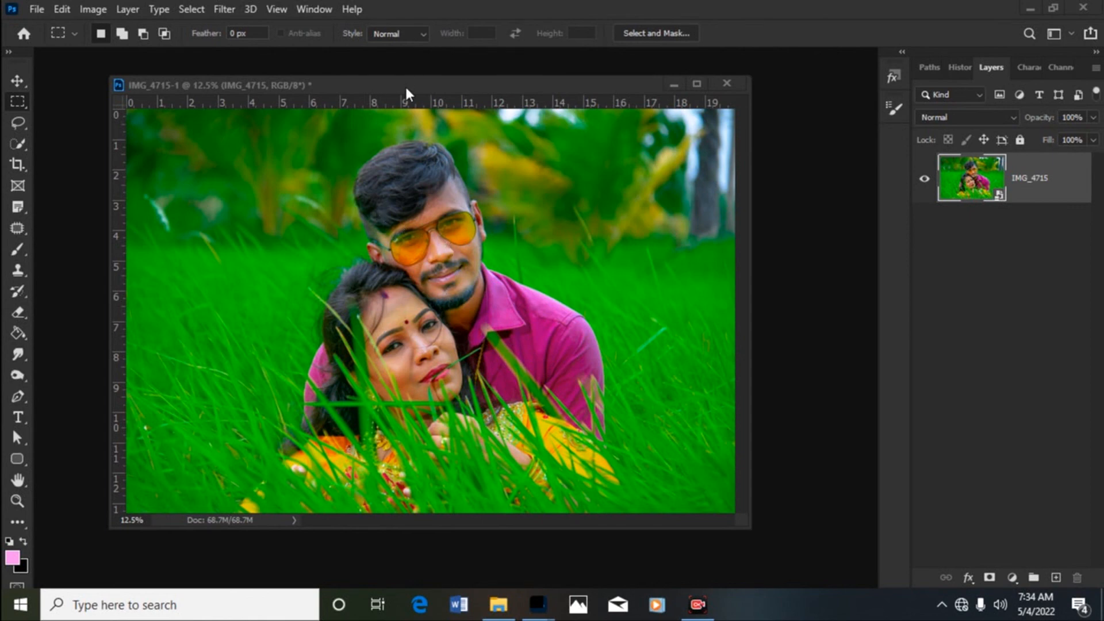
left_click_drag(406, 87, 412, 75)
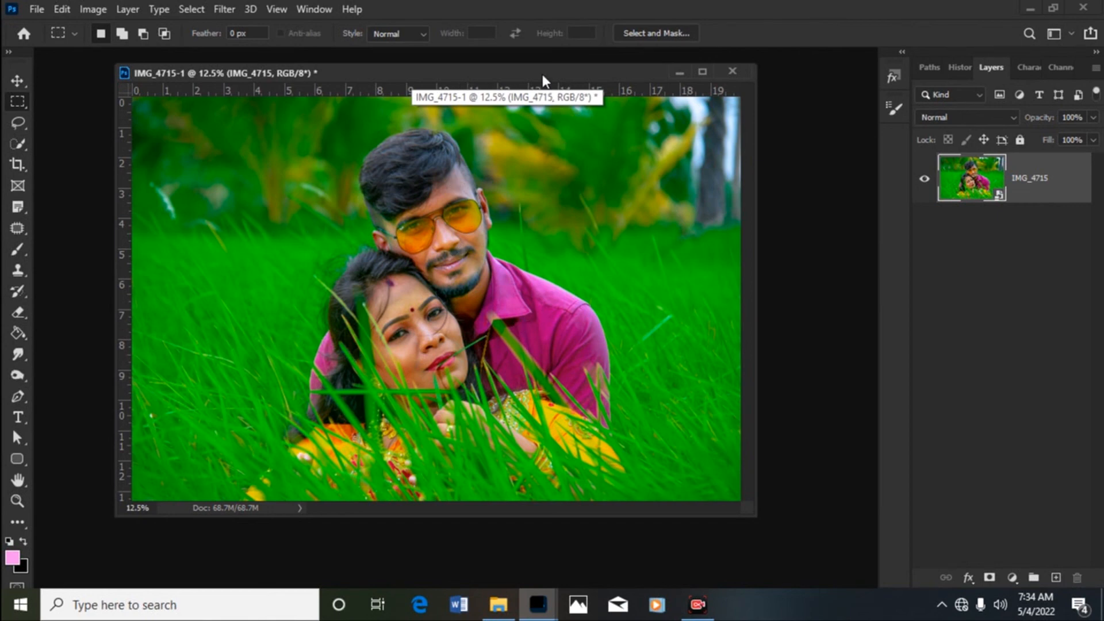
left_click_drag(543, 75, 546, 72)
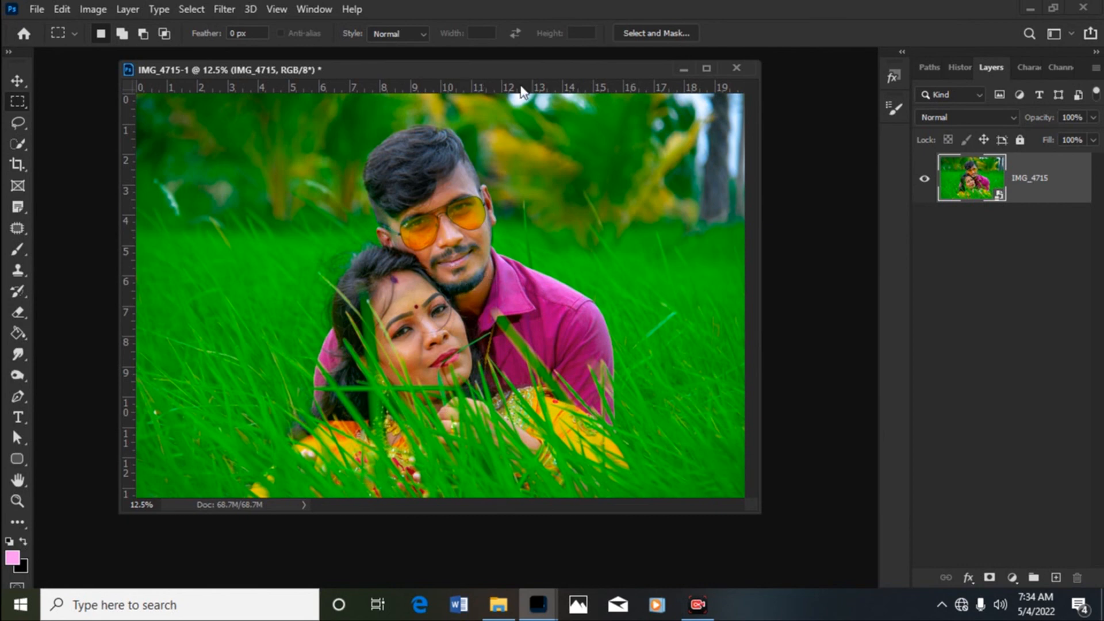
left_click_drag(522, 73, 519, 70)
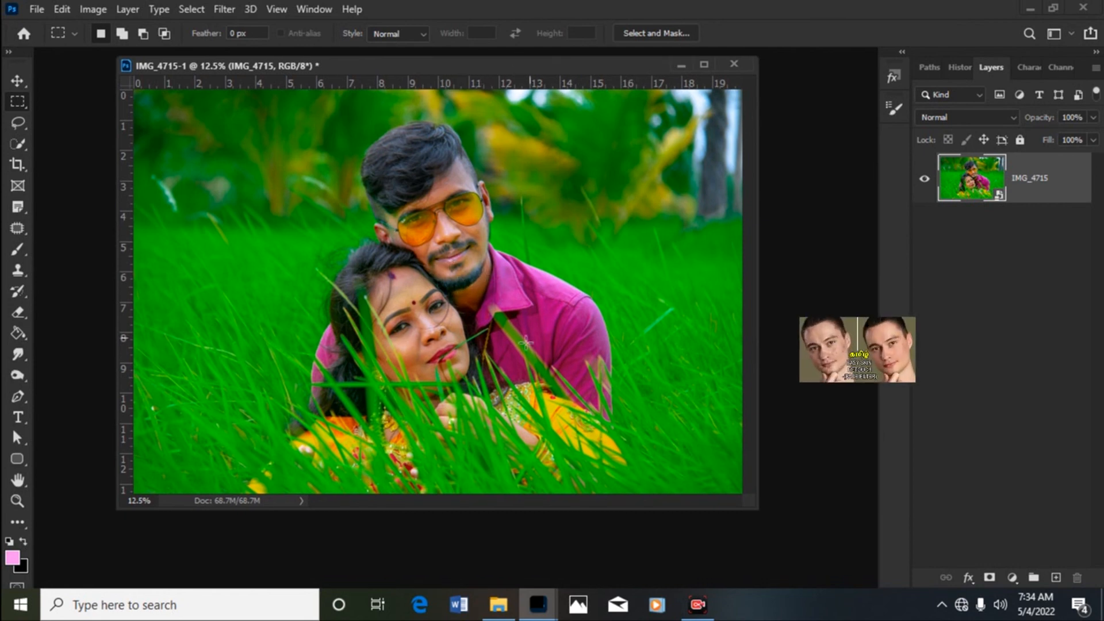